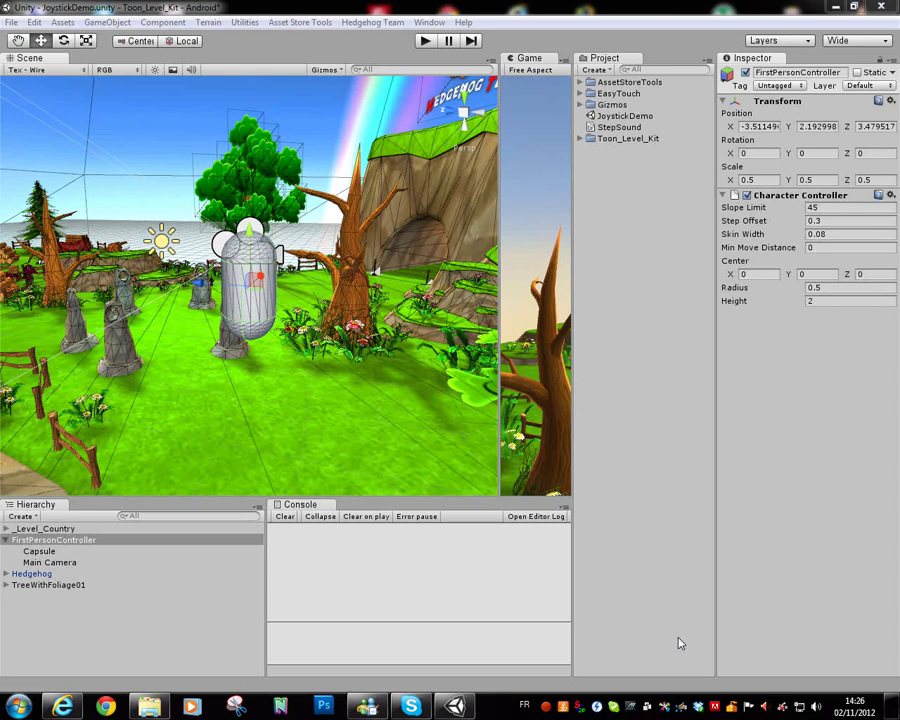
- Orbit the Scene view and inspect the FirstPersonController, its Capsule and Main Camera (Y 0.711853, scale 0.3)
left_click_drag(119, 284, 14, 388, "alt")
left_click(54, 541)
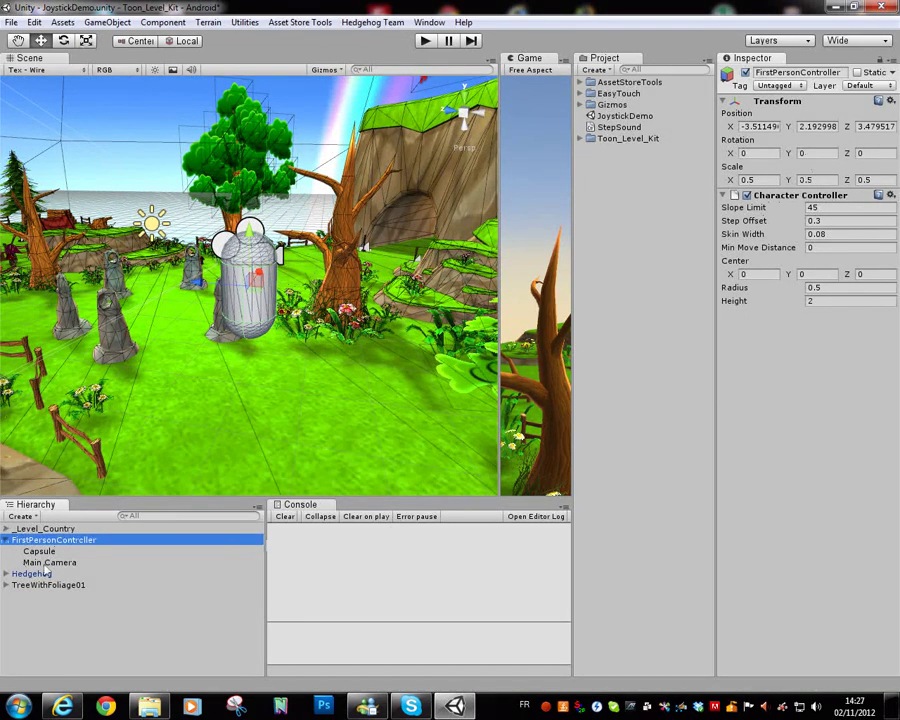
left_click(40, 551)
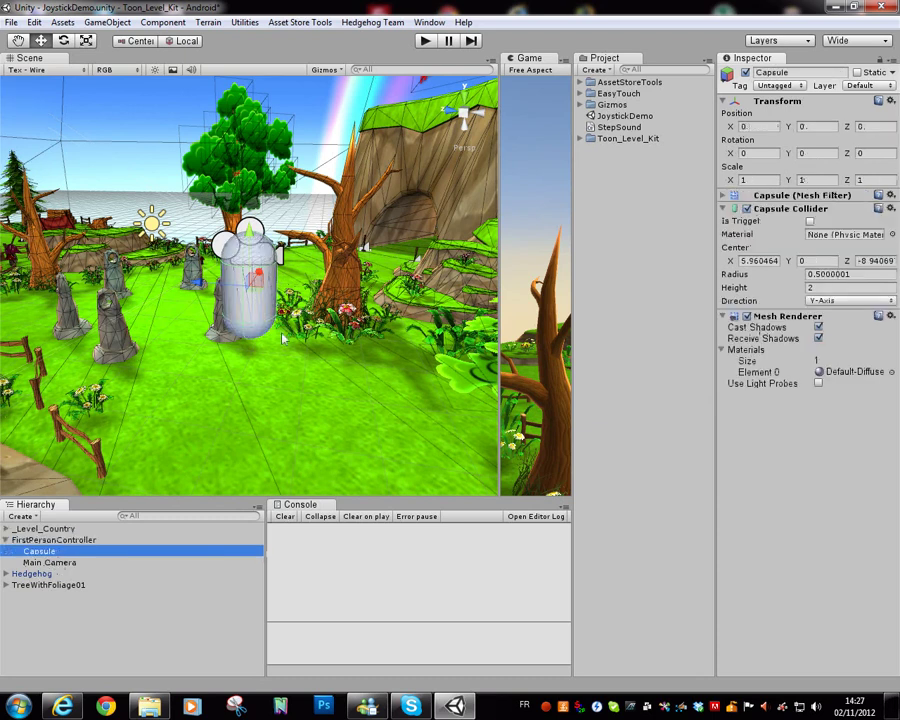
left_click(45, 563)
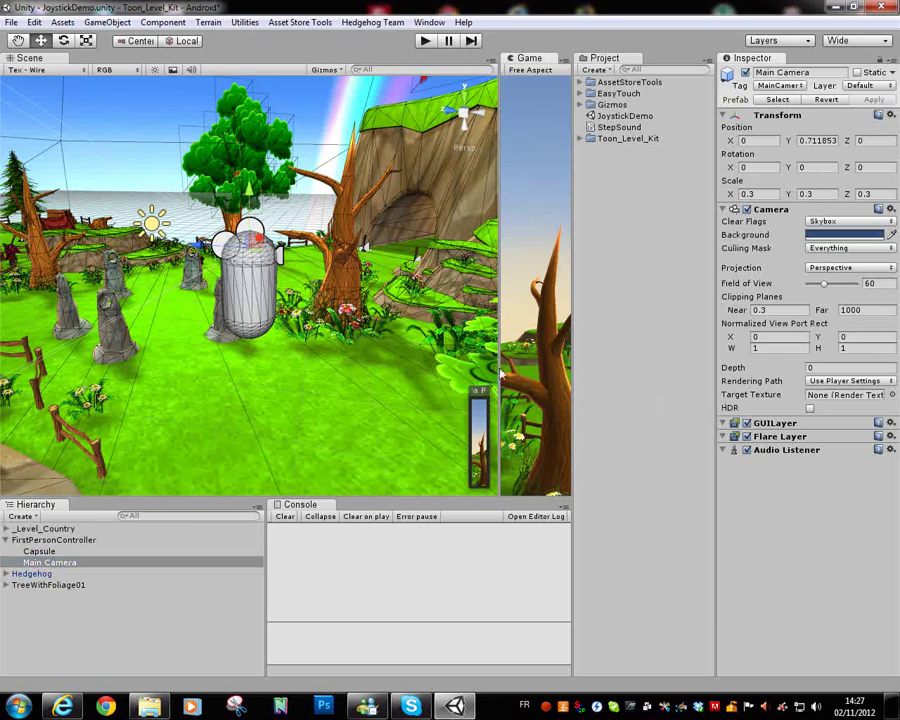
- Widen the Game view to show the Main Camera's view of the level and align the Hierarchy edge
left_click_drag(495, 372, 329, 372)
left_click_drag(282, 543, 322, 536)
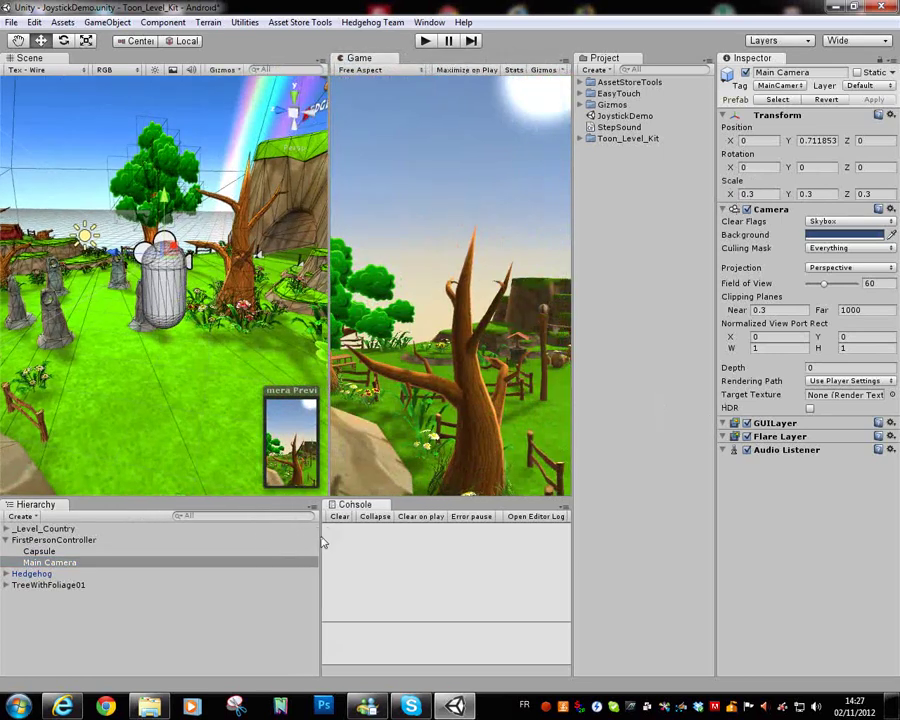
left_click_drag(330, 372, 301, 358)
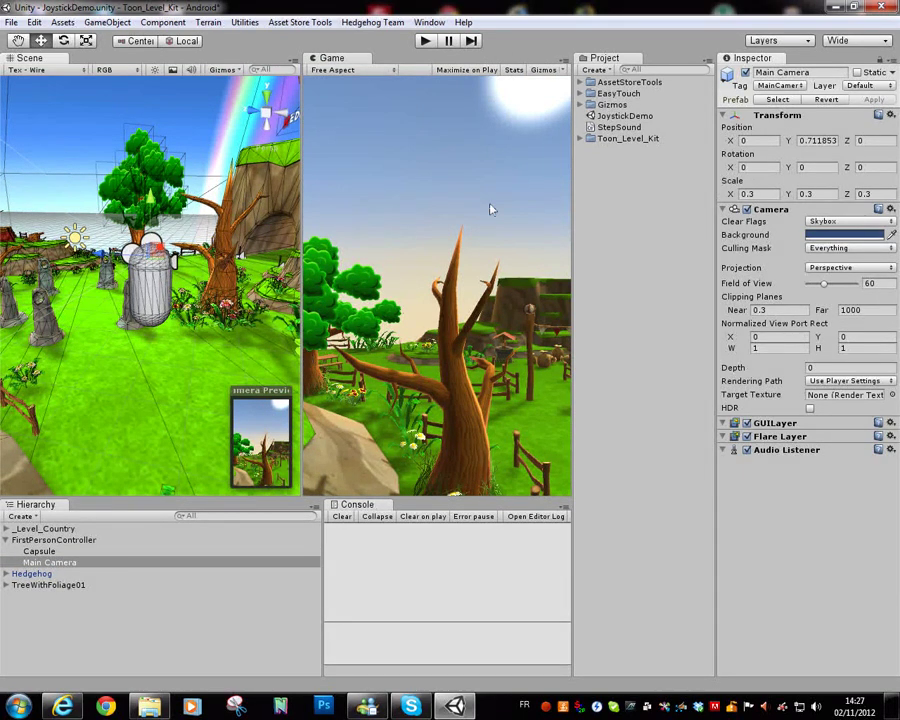
left_click(373, 22)
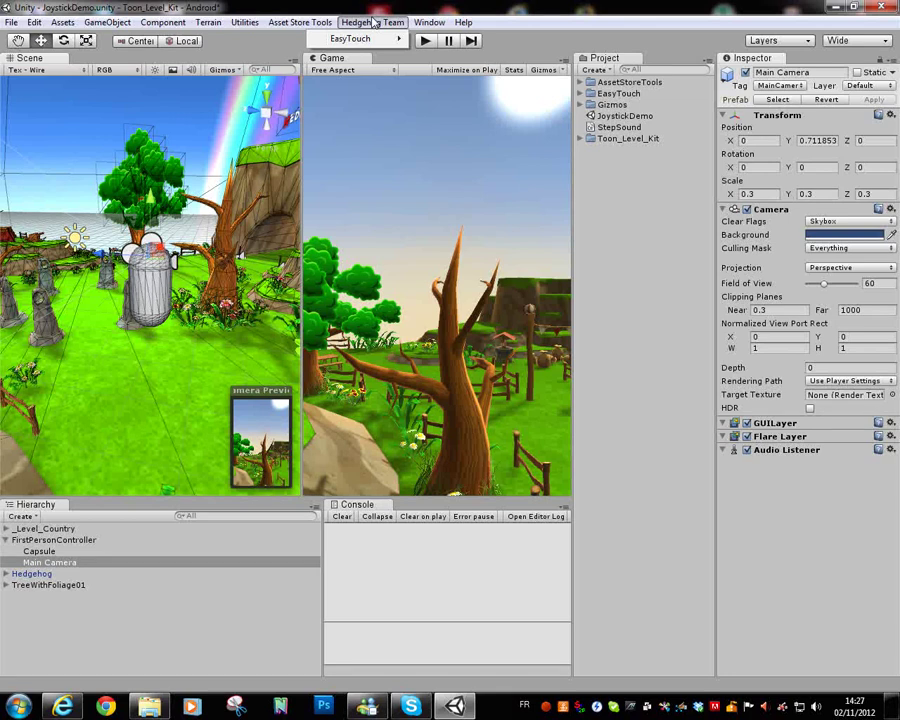
- Add a new joystick via Hedgehog Team > EasyTouch > Extensions > Adding a new joystick
mouse_move(350, 38)
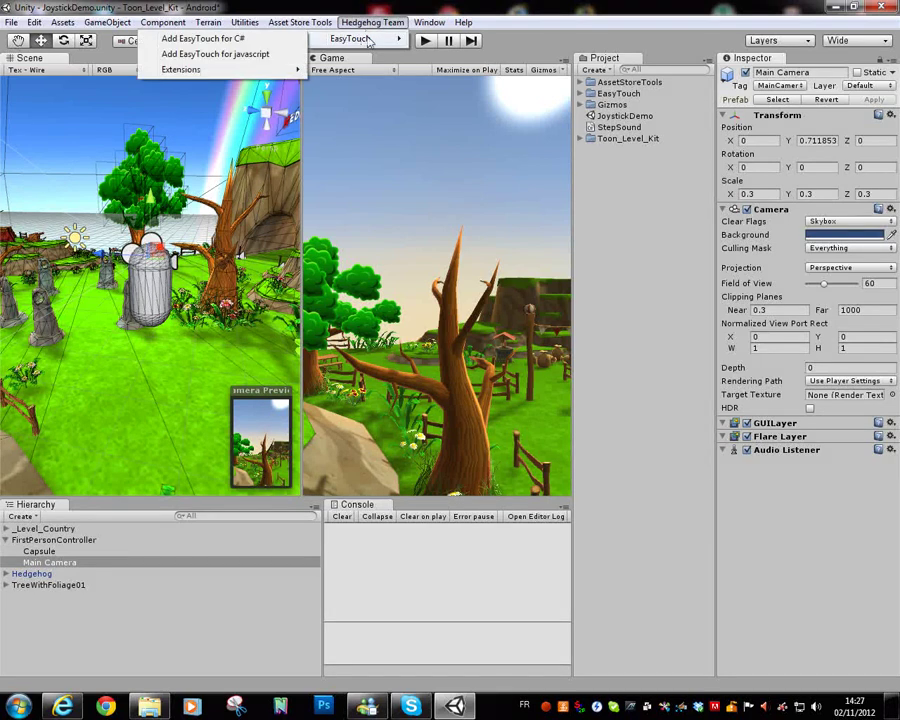
mouse_move(240, 69)
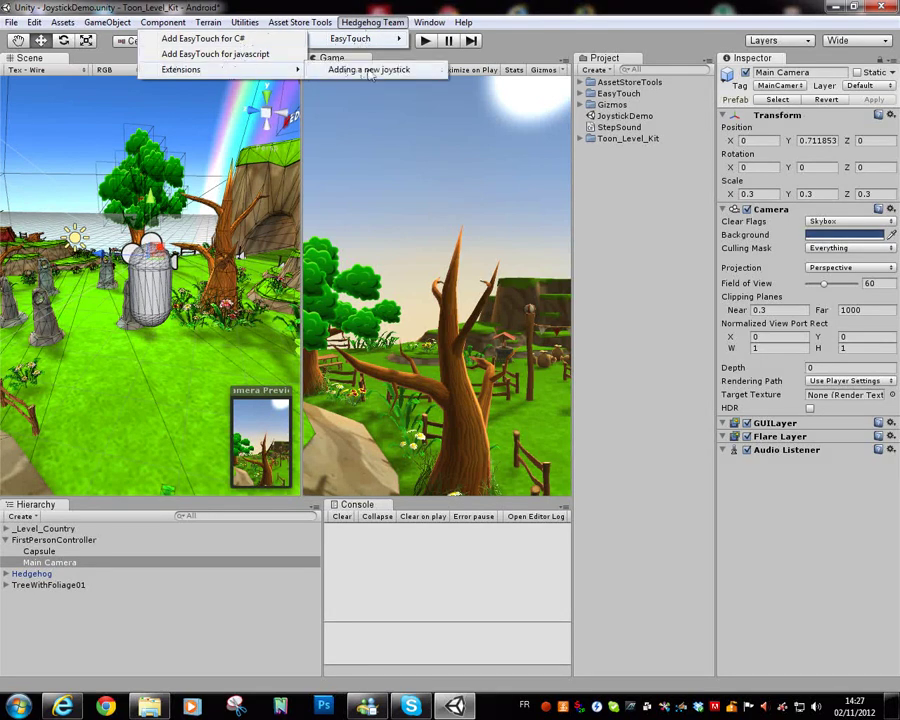
left_click(369, 69)
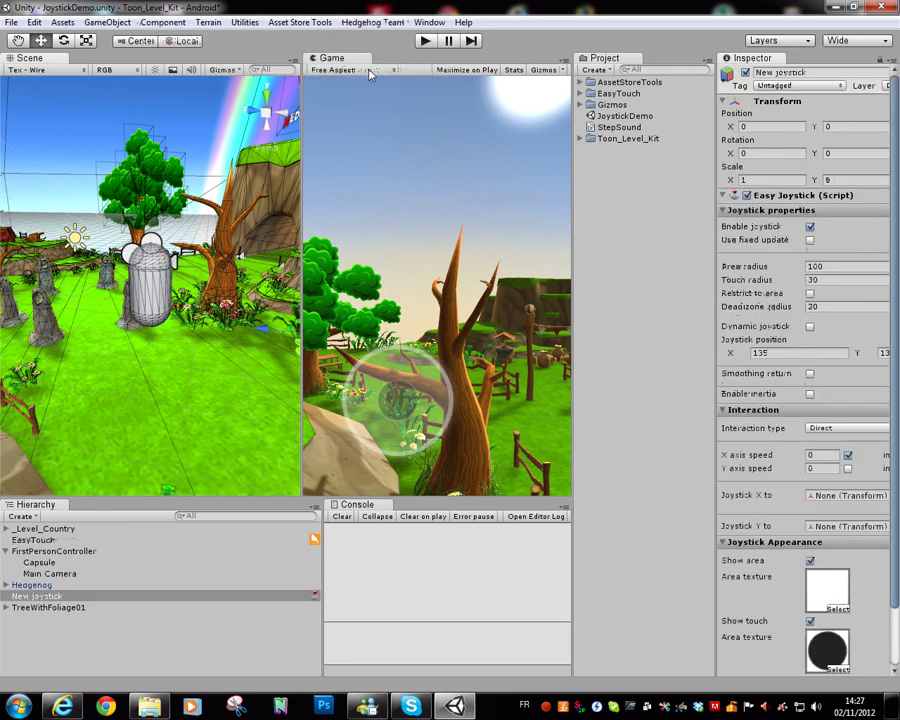
- Collapse FirstPersonController, review the EasyTouch and New joystick objects, and widen the Game view
left_click_drag(301, 300, 383, 300)
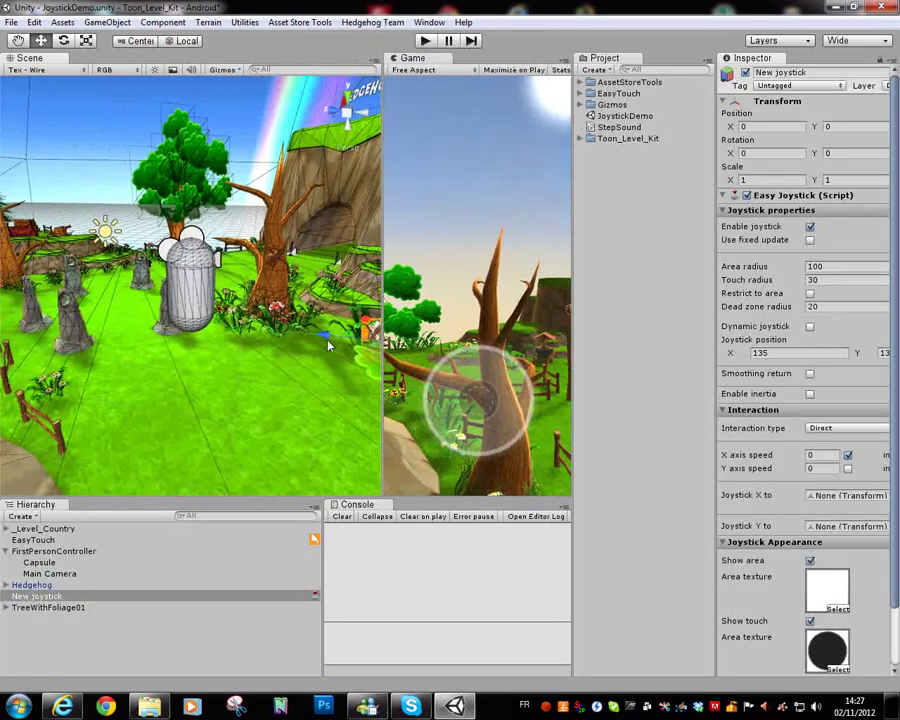
left_click(8, 552)
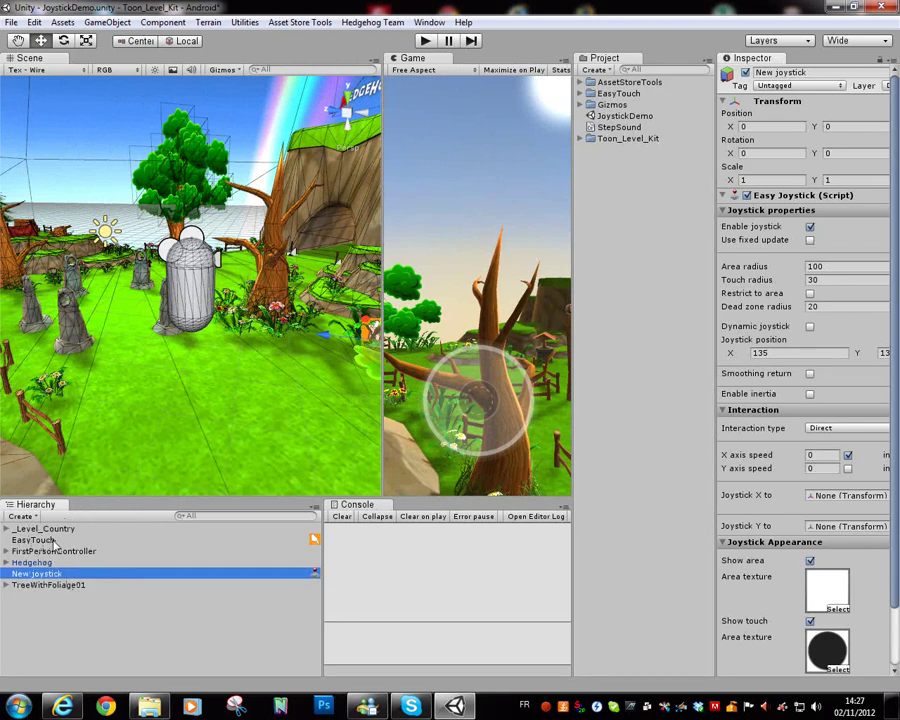
left_click(38, 541)
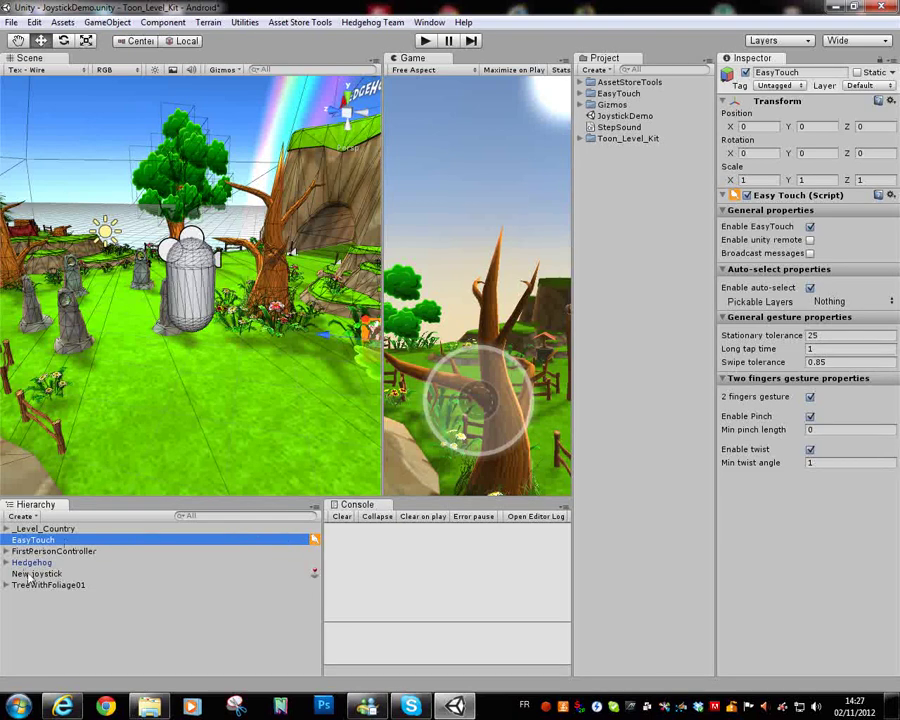
left_click(30, 574)
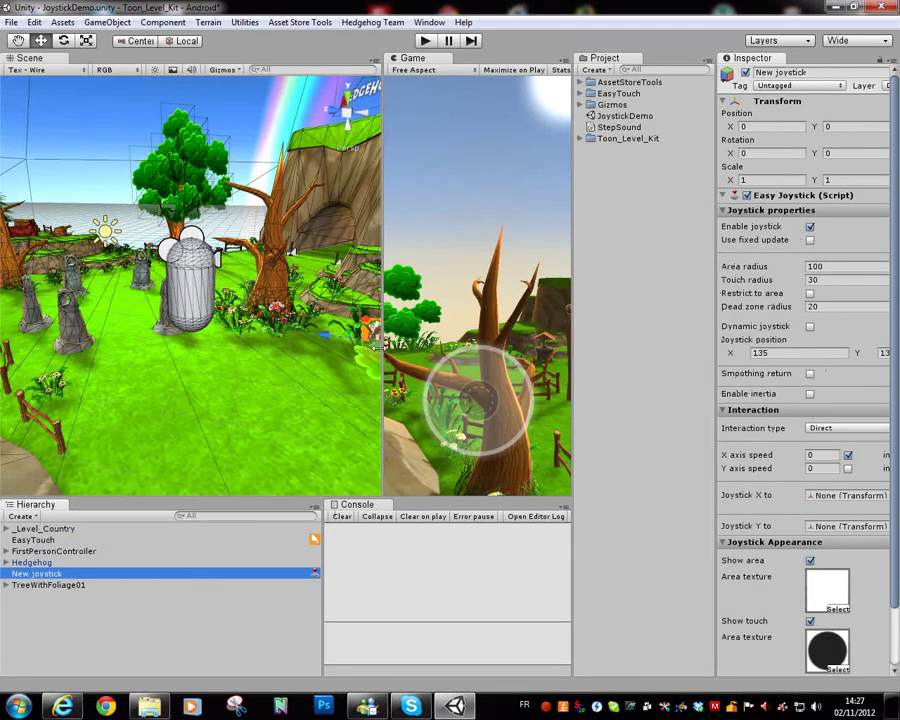
left_click_drag(382, 350, 143, 353)
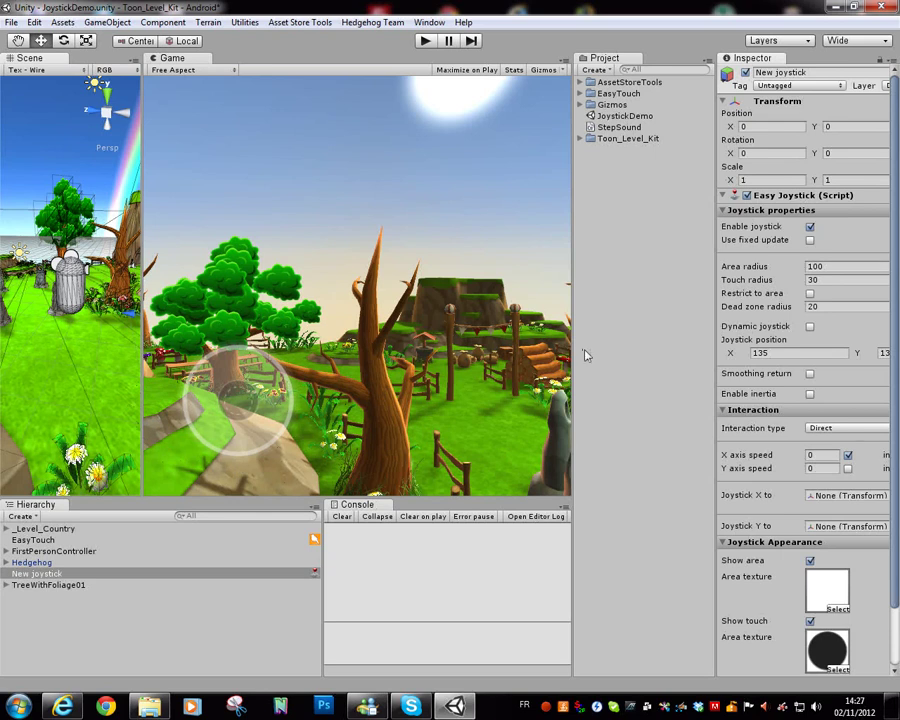
scroll(880, 450, "down", 3)
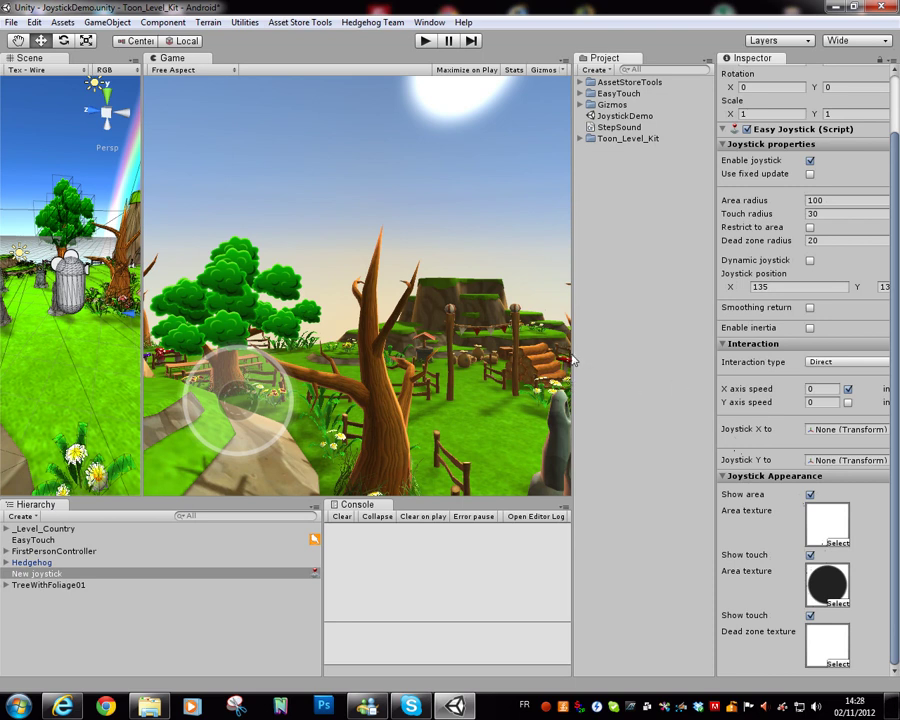
- Rearrange the panels and widen the Inspector to read the New joystick's settings, including position 135×135
left_click_drag(321, 536, 270, 530)
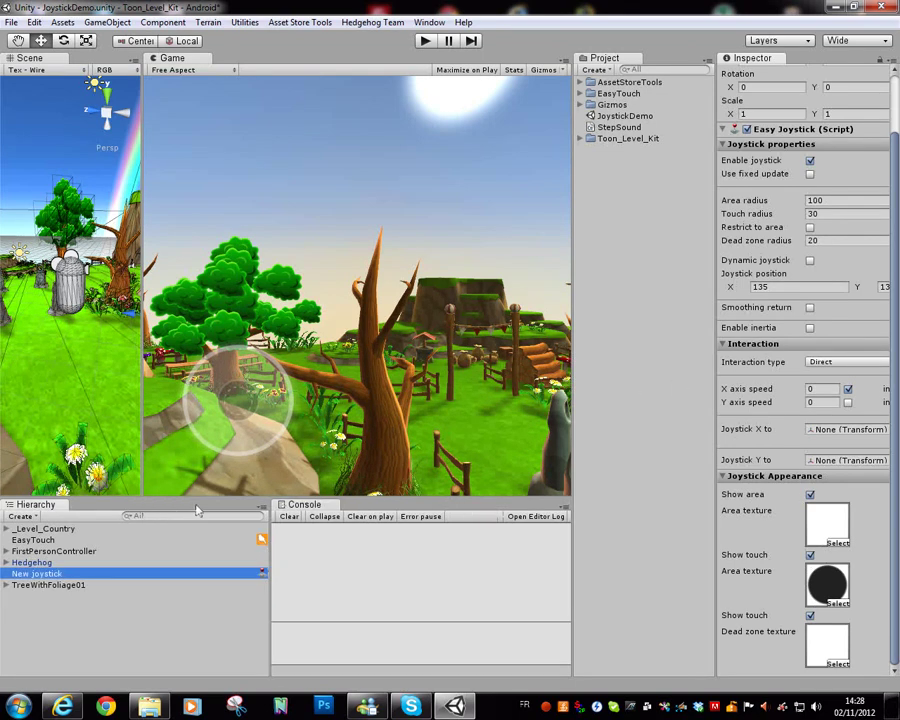
left_click_drag(143, 330, 280, 329)
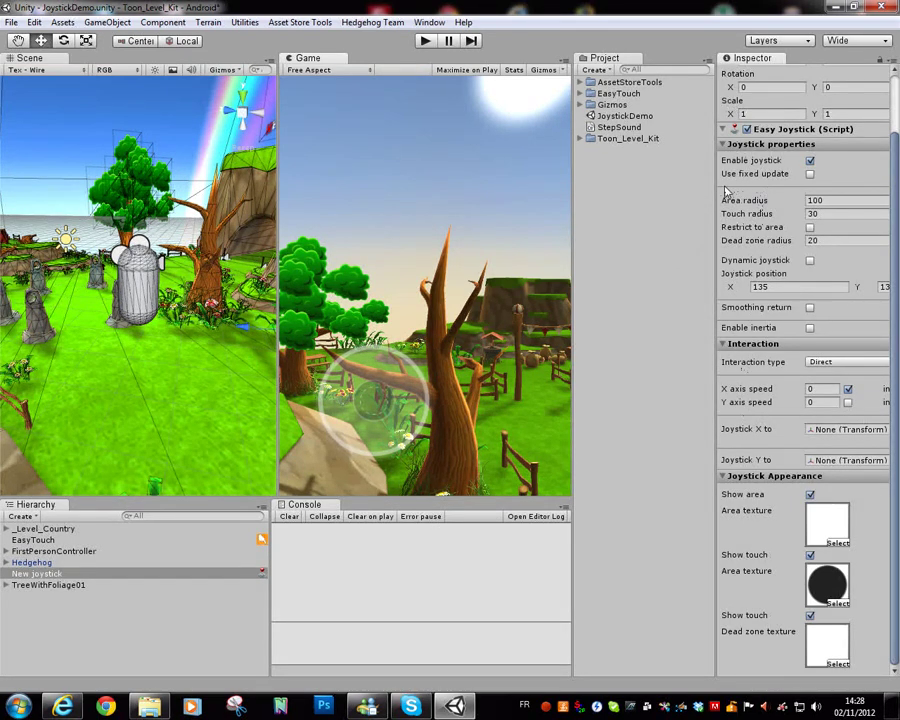
left_click_drag(716, 190, 617, 190)
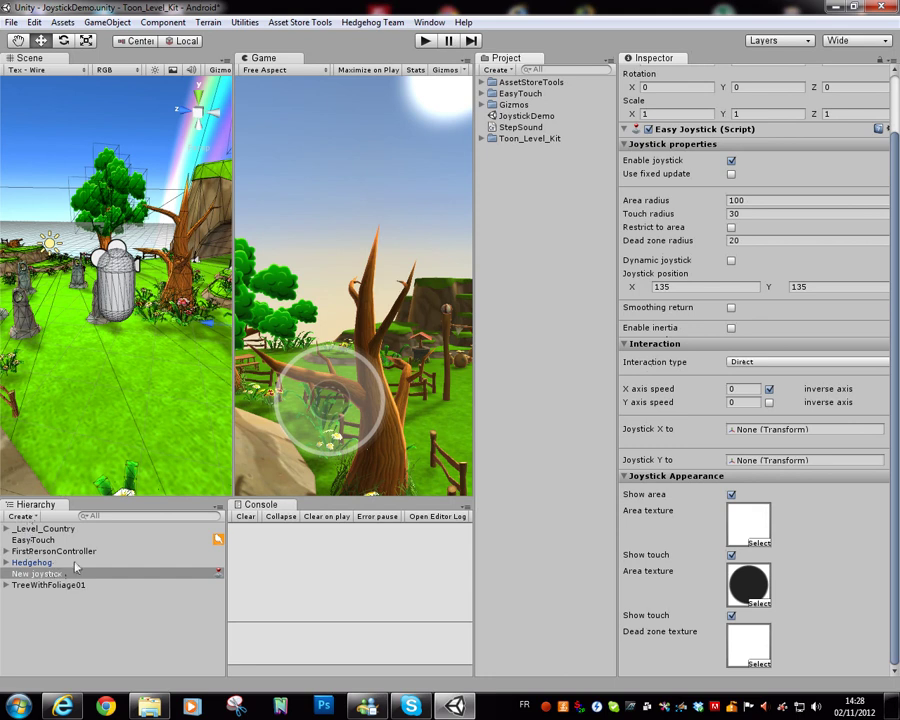
left_click_drag(40, 560, 770, 440)
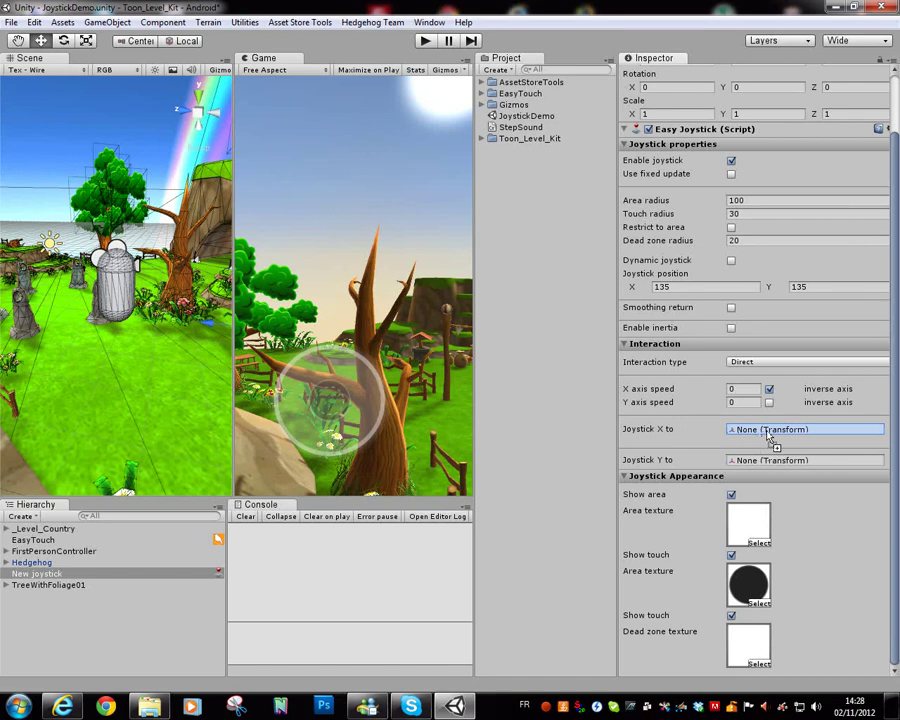
- Make Joystick X rotate FirstPersonController around Y at speed 150, with inverse axis off
left_click_drag(770, 438, 768, 436)
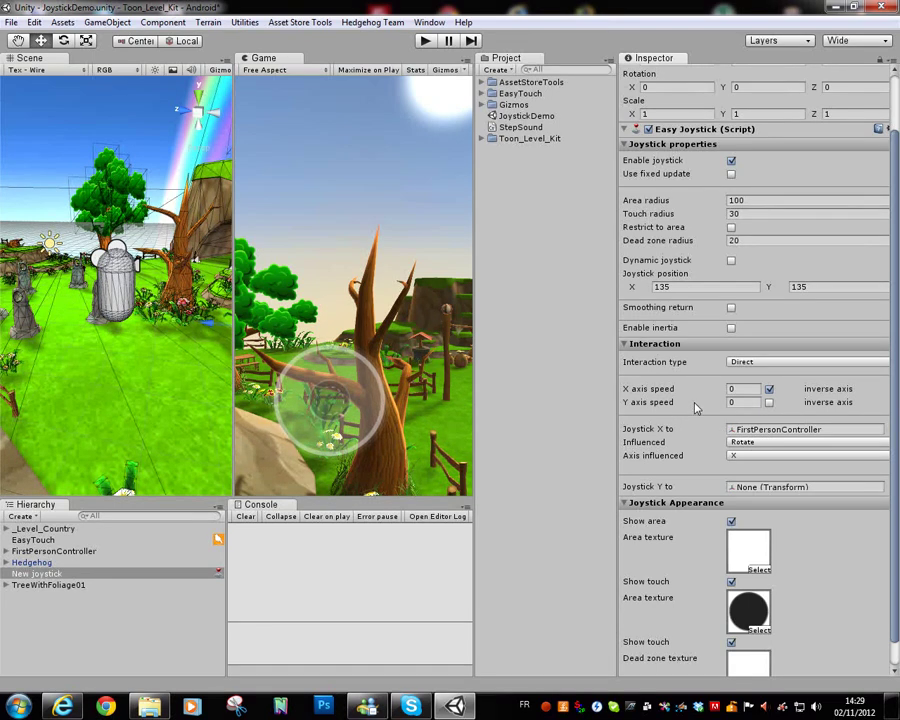
left_click(752, 457)
left_click(753, 486)
left_click(769, 389)
left_click(736, 390)
- Widen the Game view and run the game, pushing the joystick right to turn the view
left_click_drag(233, 280, 143, 280)
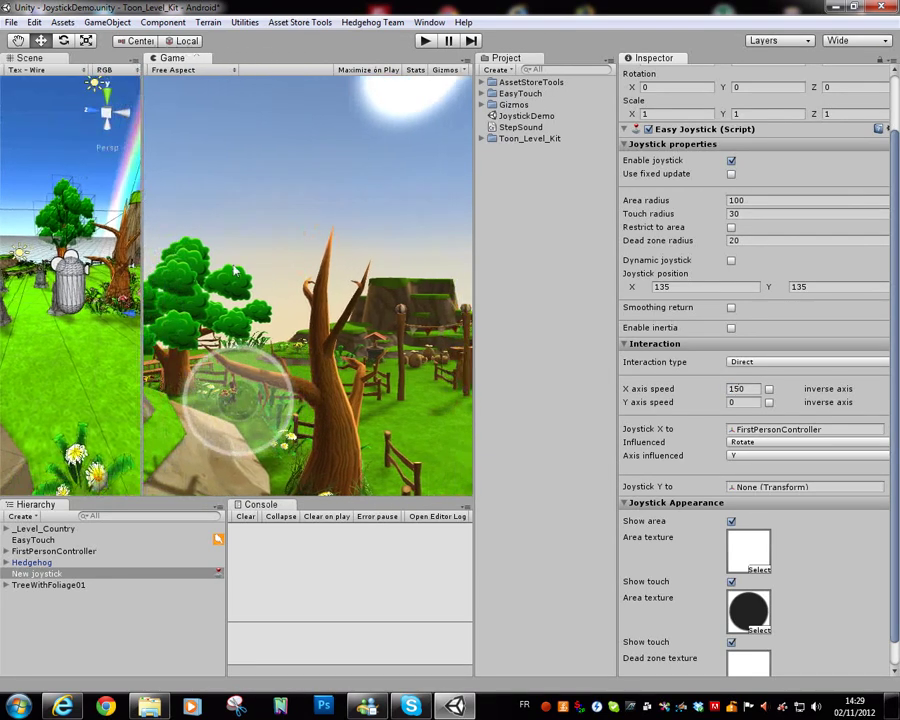
left_click(424, 41)
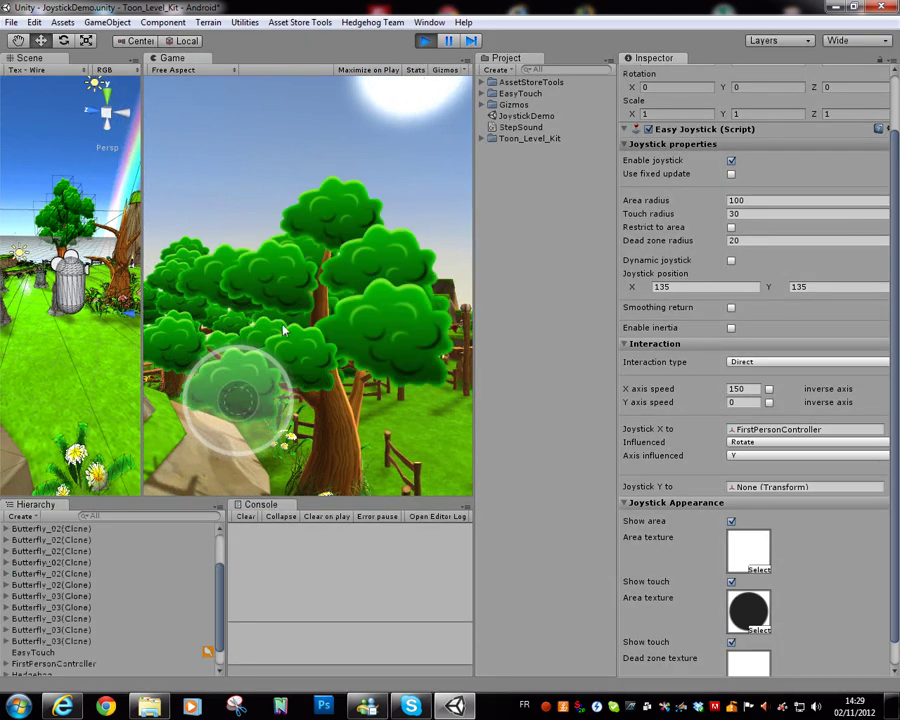
left_click_drag(236, 400, 208, 403)
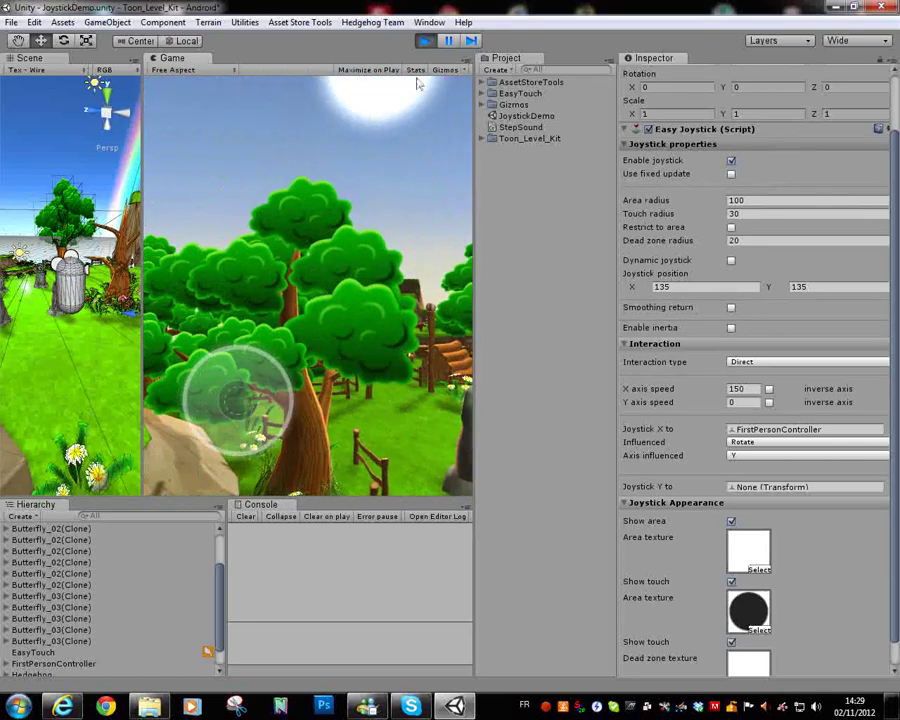
- Link Joystick Y to FirstPersonController, set to Translate Local along the Z axis
left_click(425, 40)
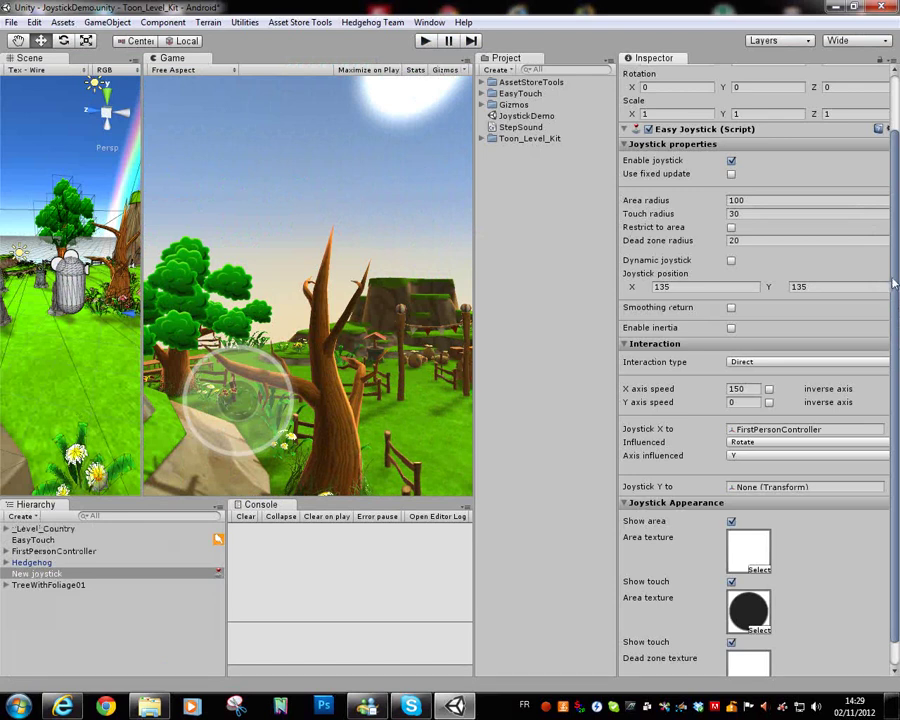
scroll(888, 384, "down", 1)
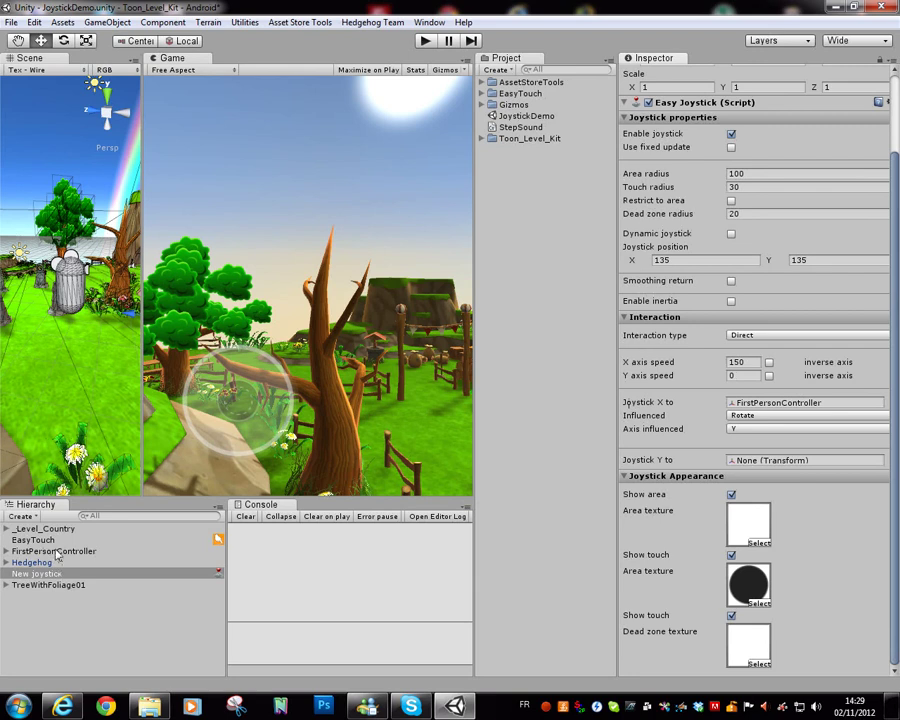
left_click_drag(40, 573, 836, 467)
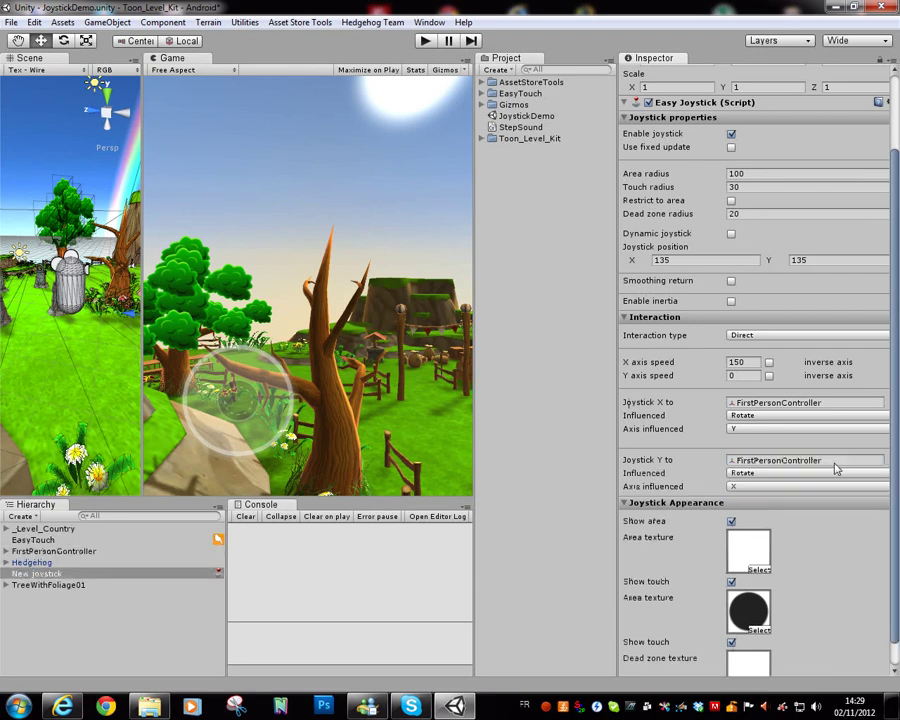
scroll(894, 401, "down", 1)
left_click(862, 447)
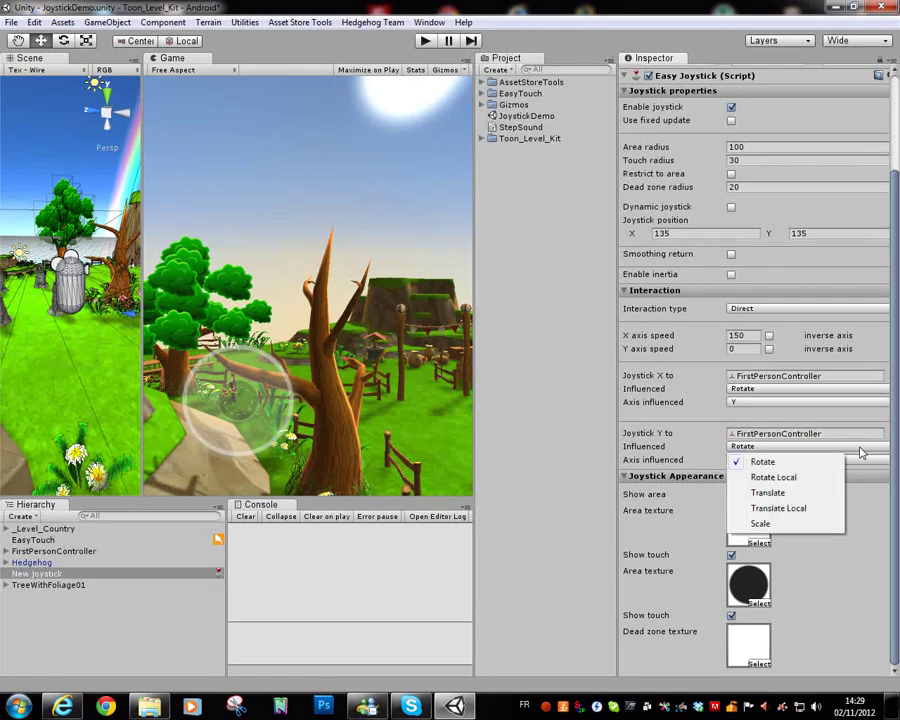
left_click(779, 510)
left_click(745, 503)
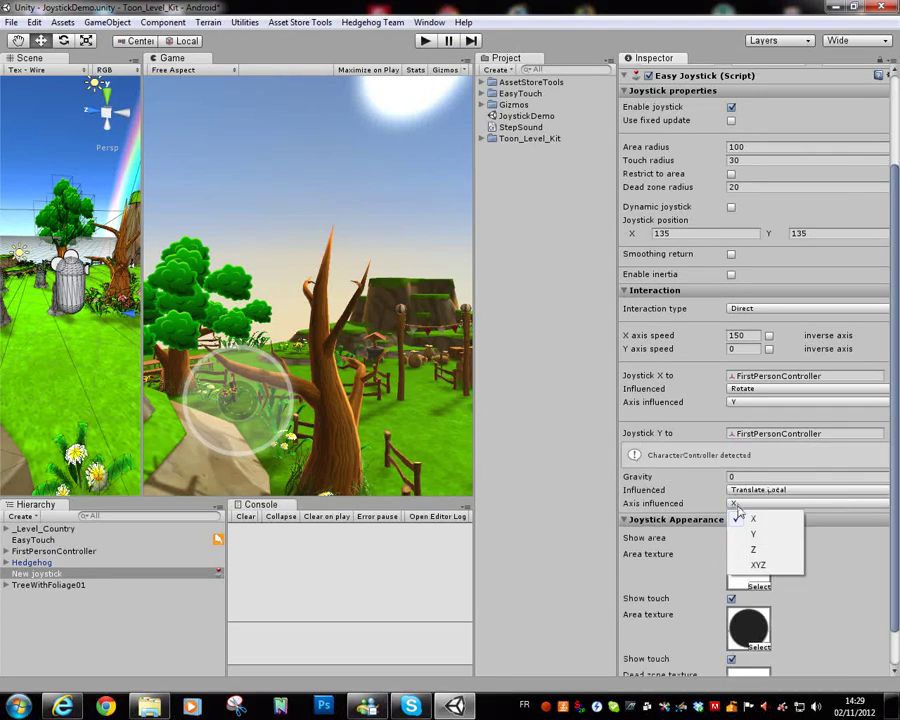
left_click(750, 551)
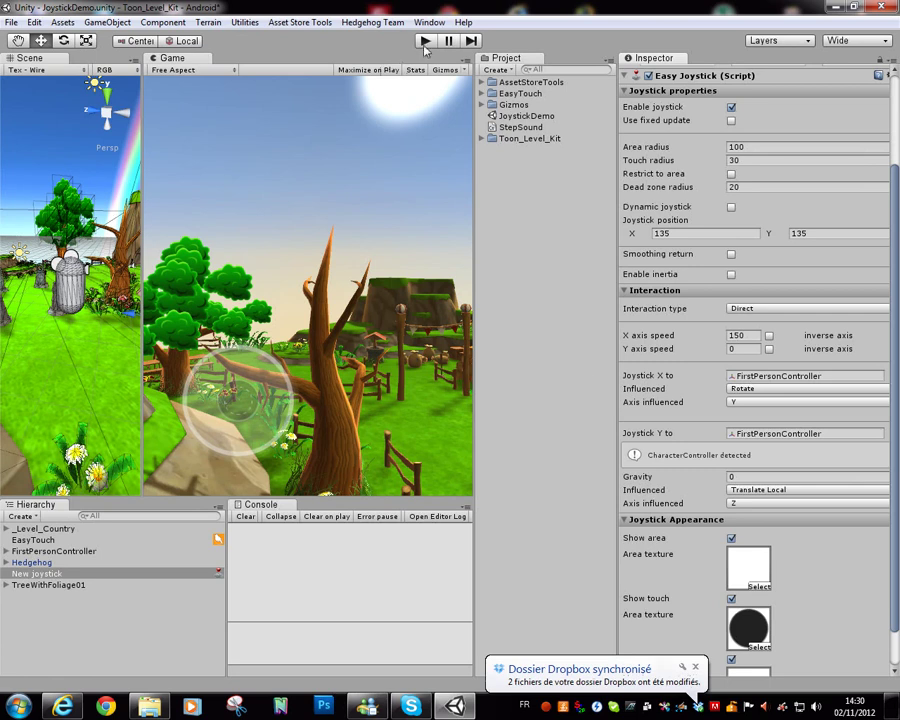
- Set the Y axis speed to 5, test-drive the player, then widen and orbit the Scene view
left_click(737, 348)
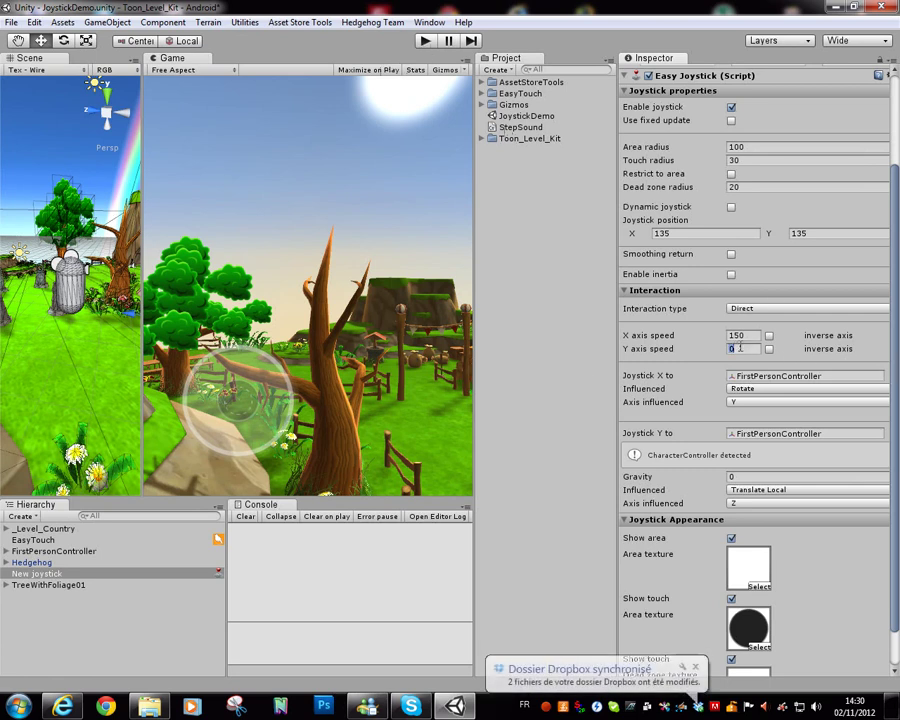
left_click(424, 41)
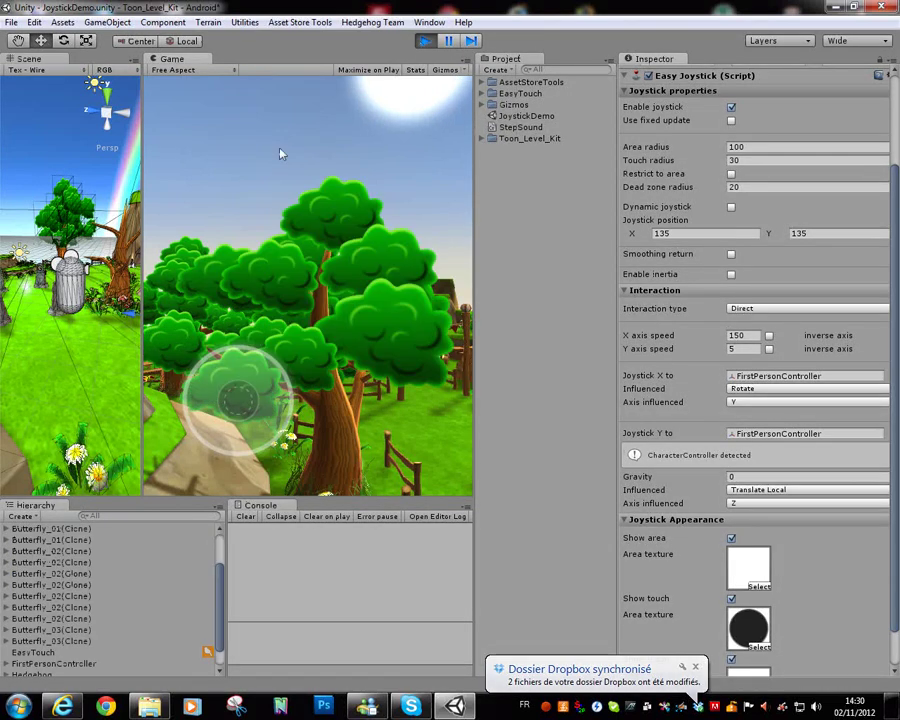
left_click_drag(238, 400, 445, 300)
left_click(425, 40)
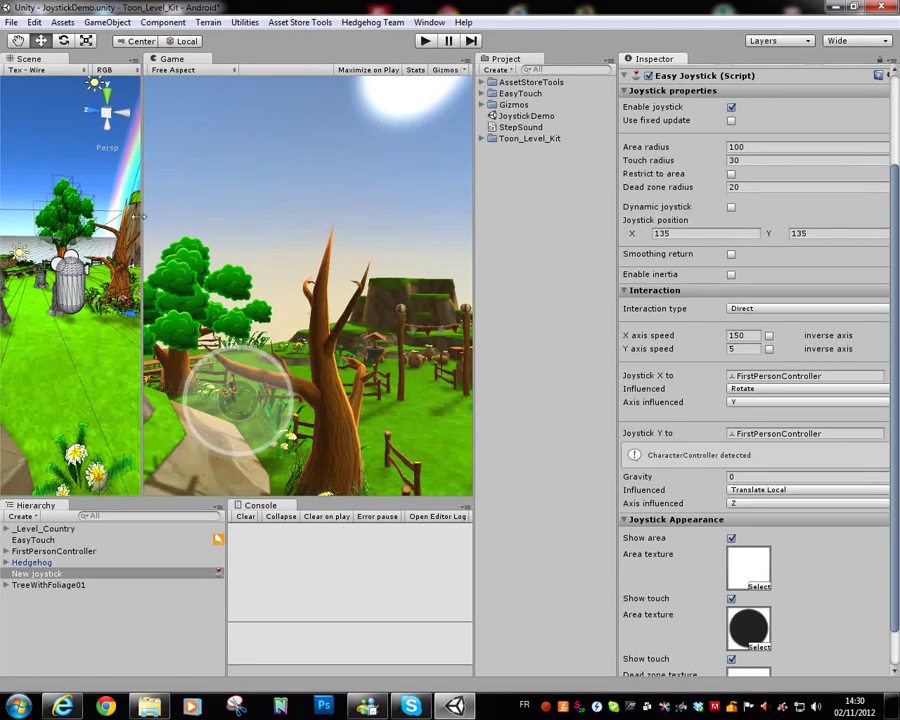
left_click_drag(142, 215, 400, 92)
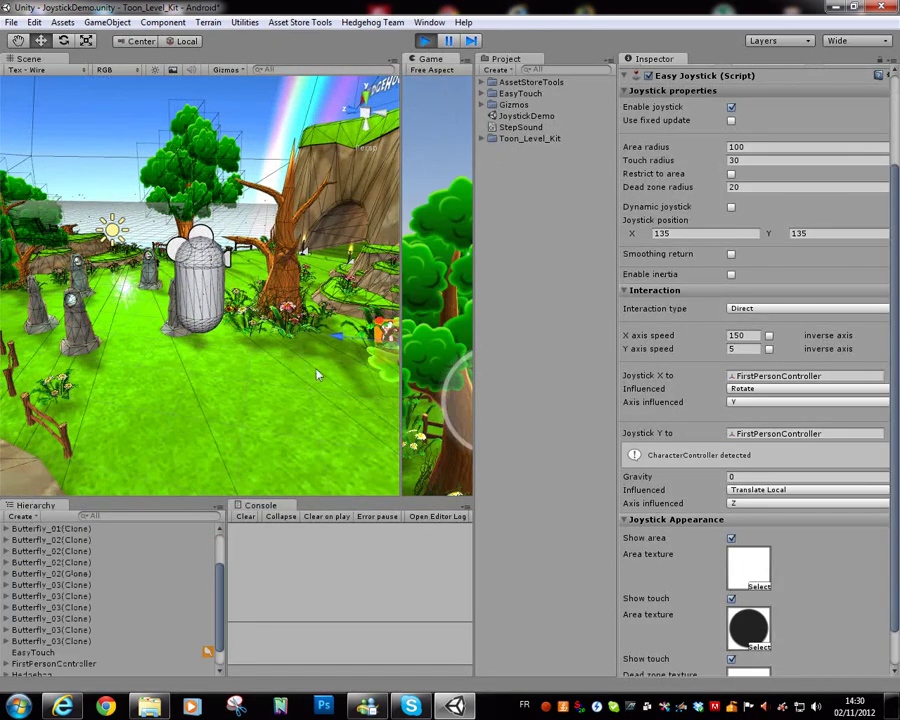
left_click_drag(192, 292, 90, 420, "alt")
- Set the joystick Gravity to 5 and test steering the player forward and left
left_click(425, 41)
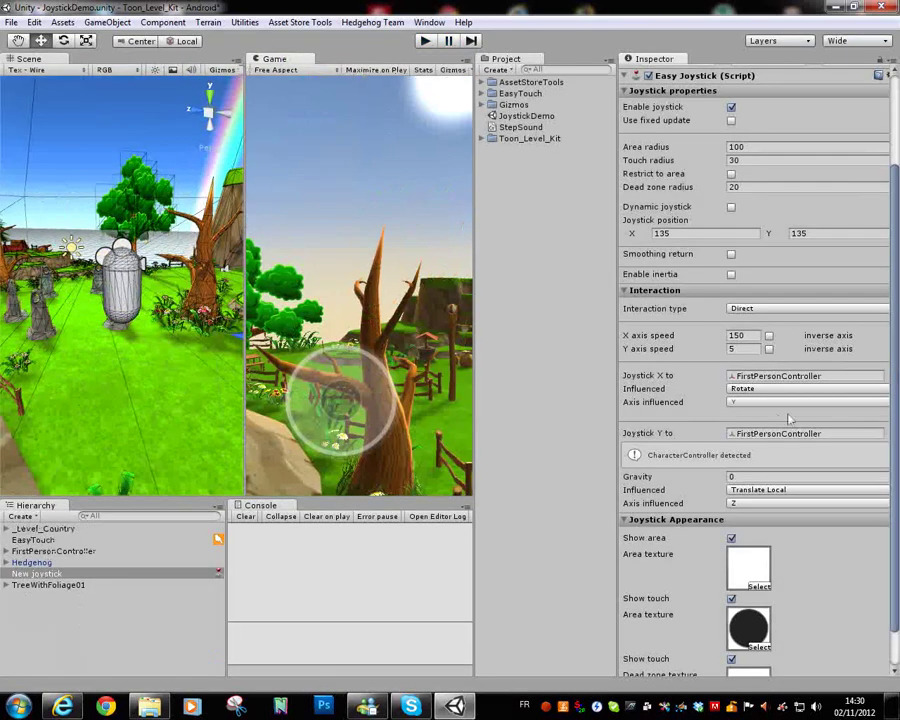
scroll(760, 420, "down", 2)
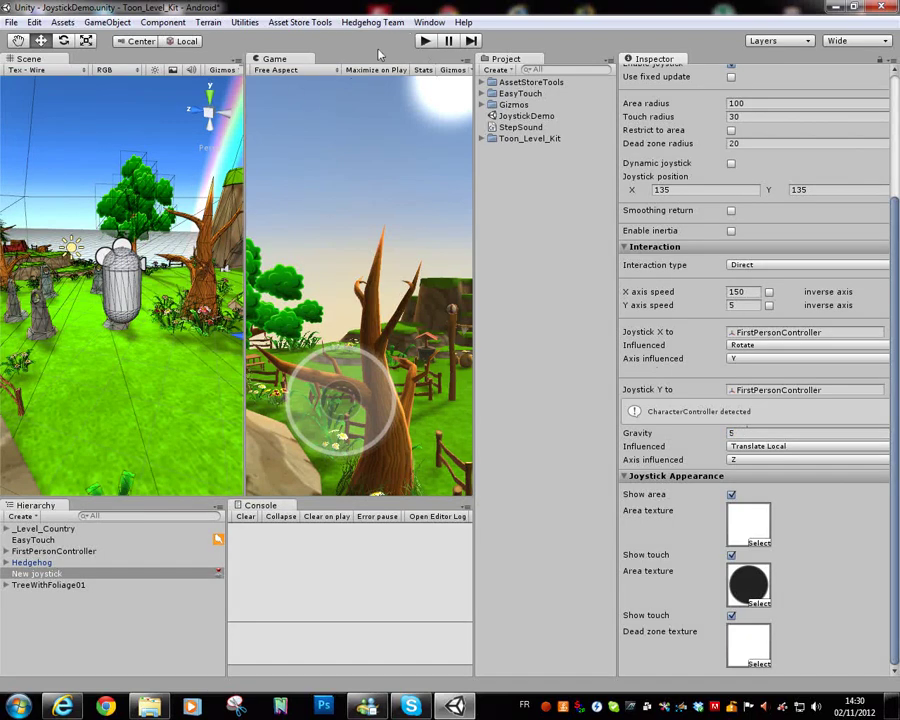
left_click(425, 41)
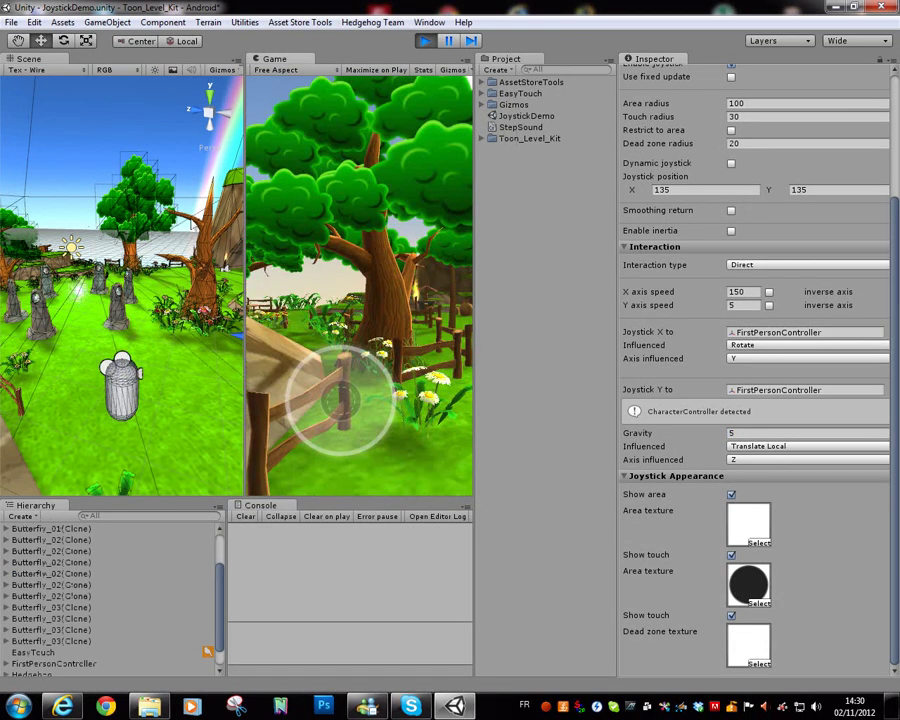
left_click_drag(202, 392, 163, 343)
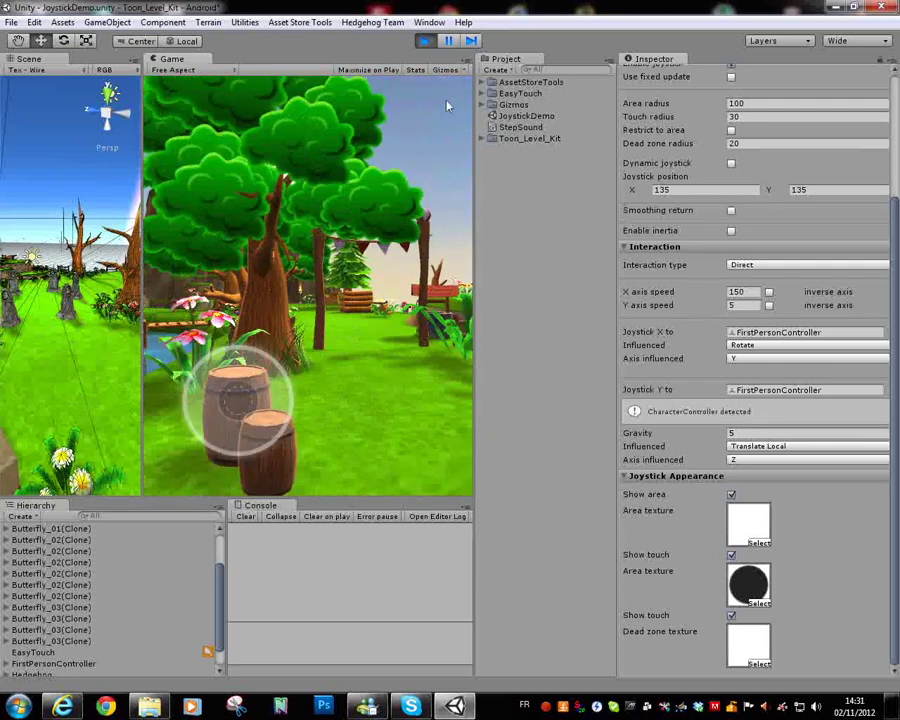
left_click(425, 41)
- Turn on Dynamic joystick so it appears wherever touched, with a Full Screen free area
scroll(896, 183, "up", 5)
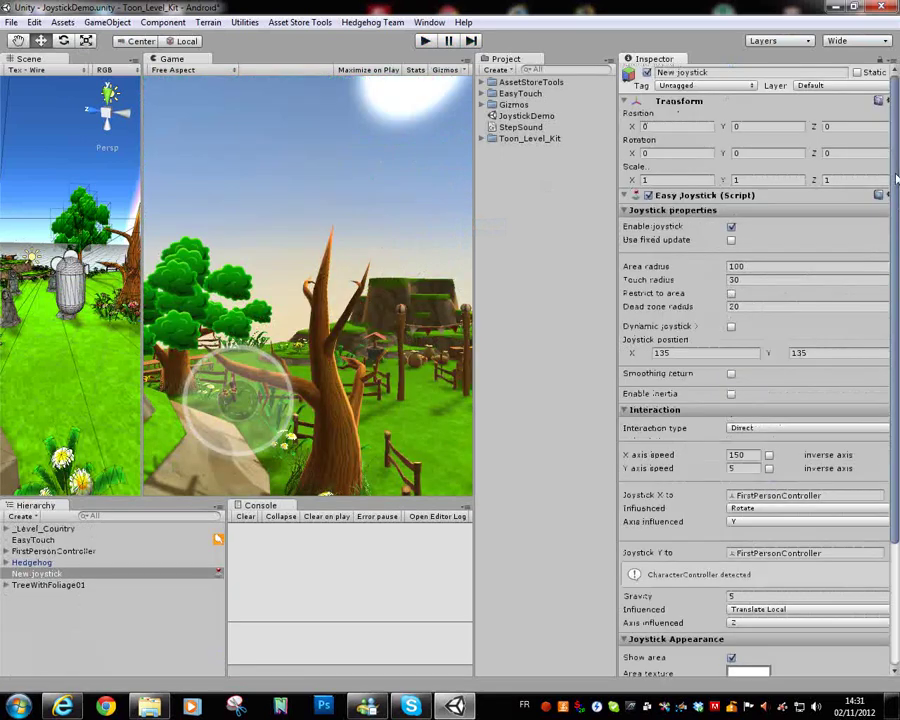
scroll(896, 178, "down", 3)
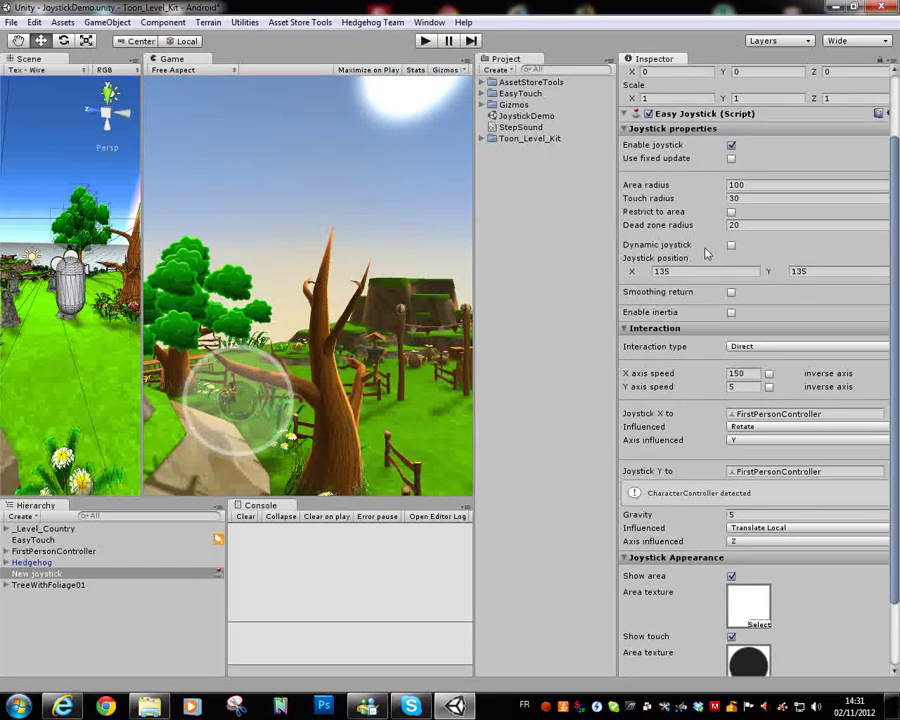
left_click(731, 246)
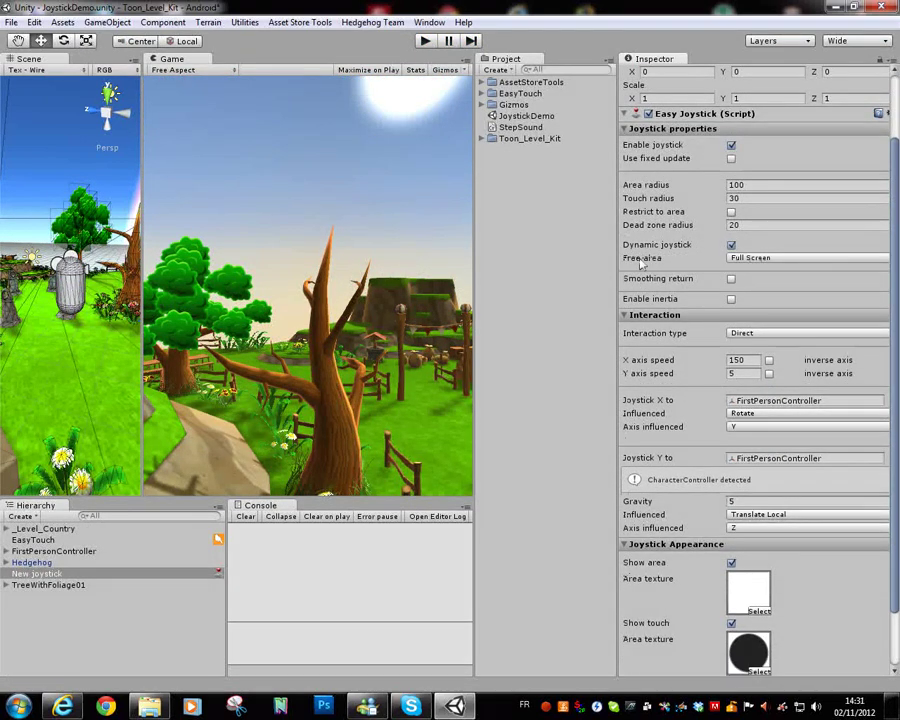
- Widen the Game view and test the dynamic joystick by pressing anywhere to turn the player
left_click_drag(472, 270, 571, 255)
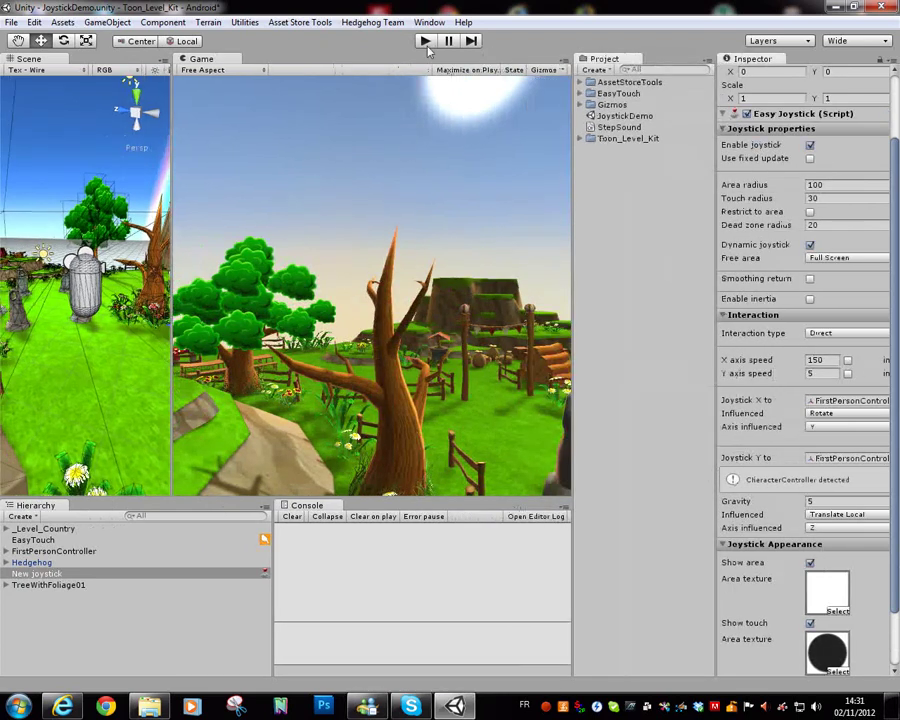
key("ctrl+p")
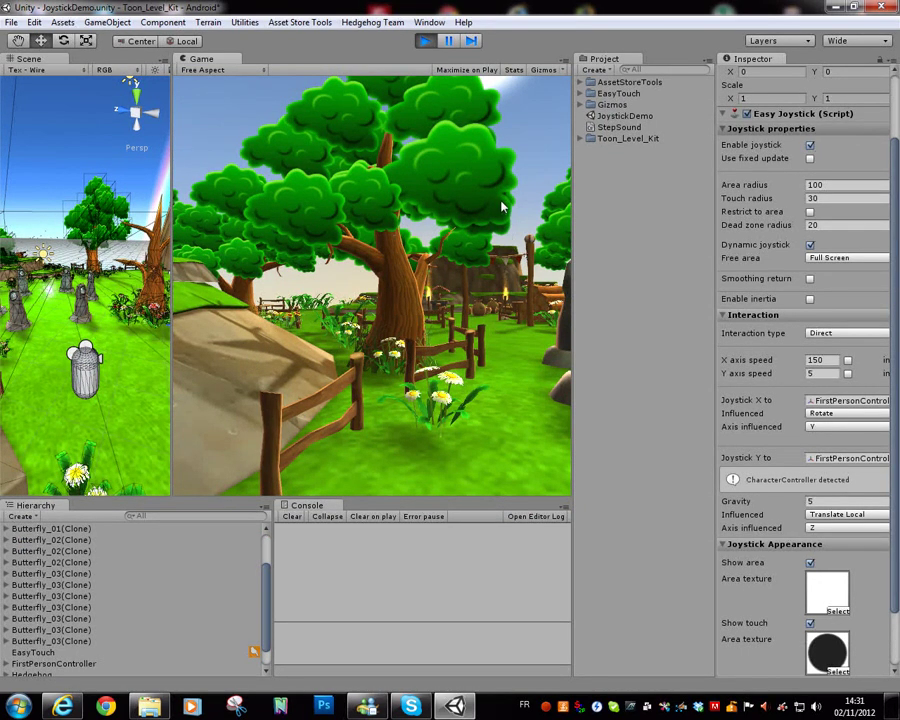
left_click_drag(509, 195, 505, 200)
left_click(194, 344)
left_click_drag(350, 309, 470, 418)
left_click_drag(262, 200, 390, 160)
- Stop the test and restrict the dynamic joystick's free area from Full Screen to Left
left_click(424, 40)
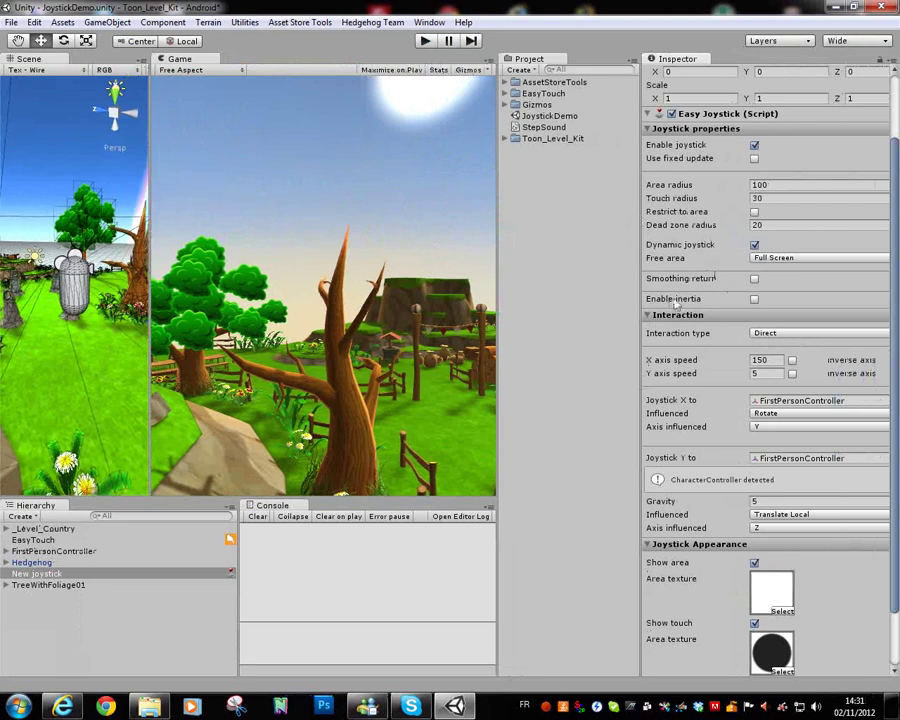
left_click(783, 259)
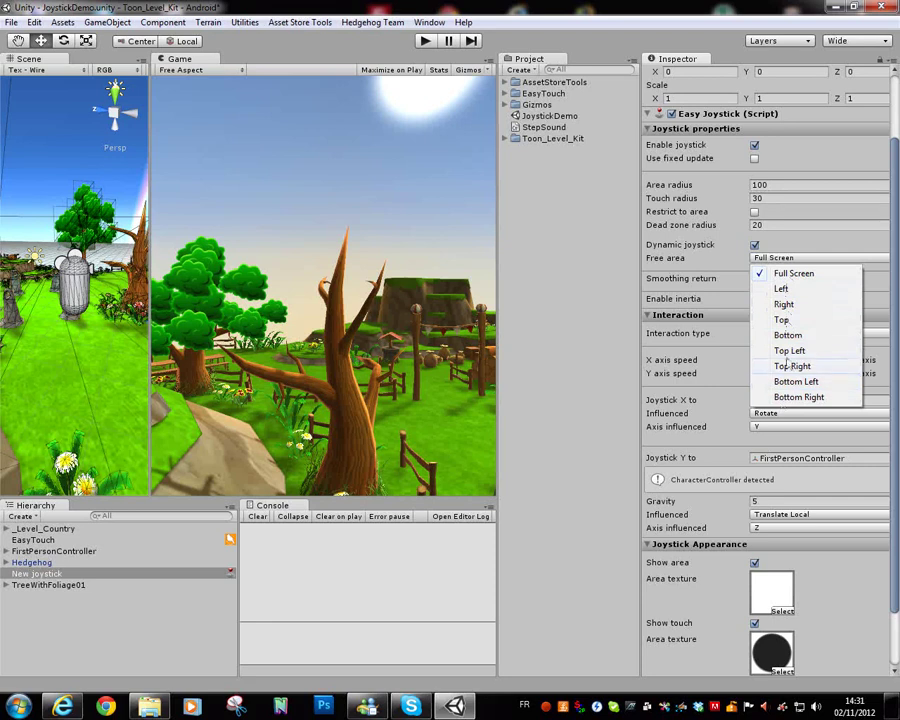
left_click(780, 289)
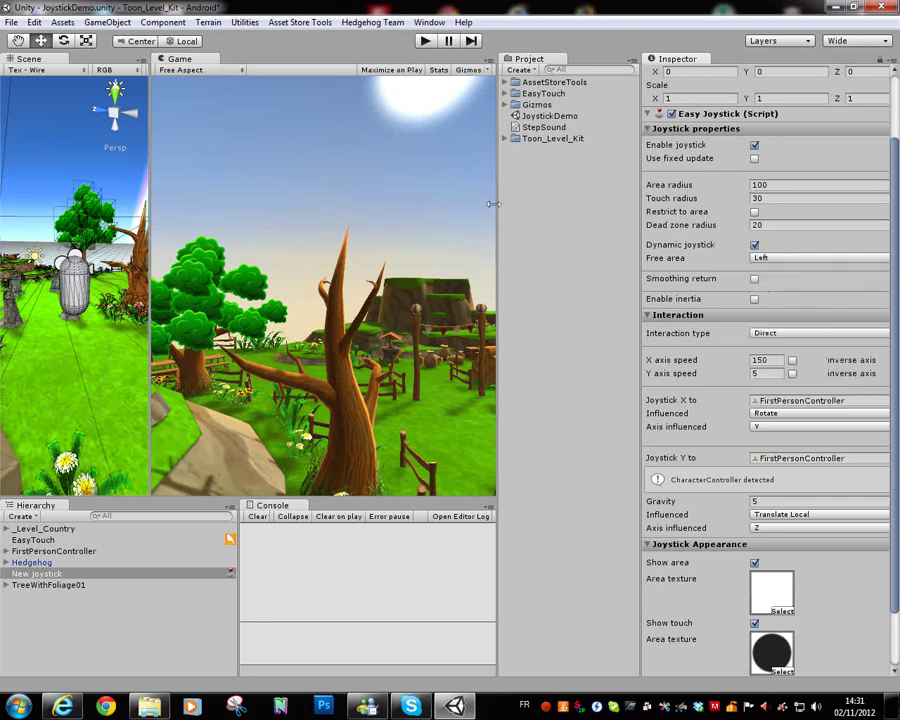
left_click_drag(497, 205, 703, 213)
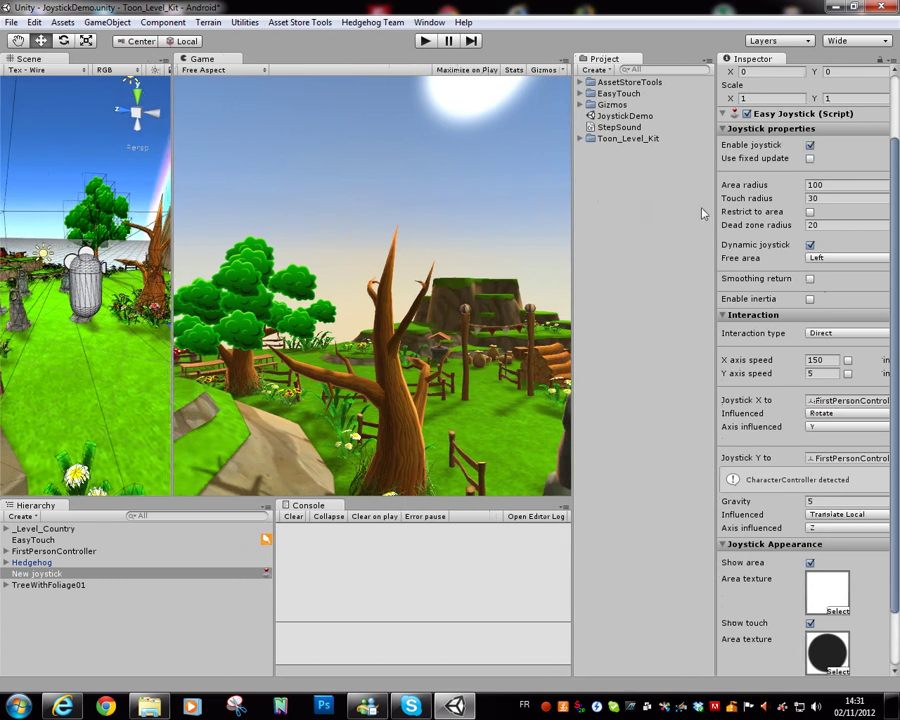
left_click(425, 42)
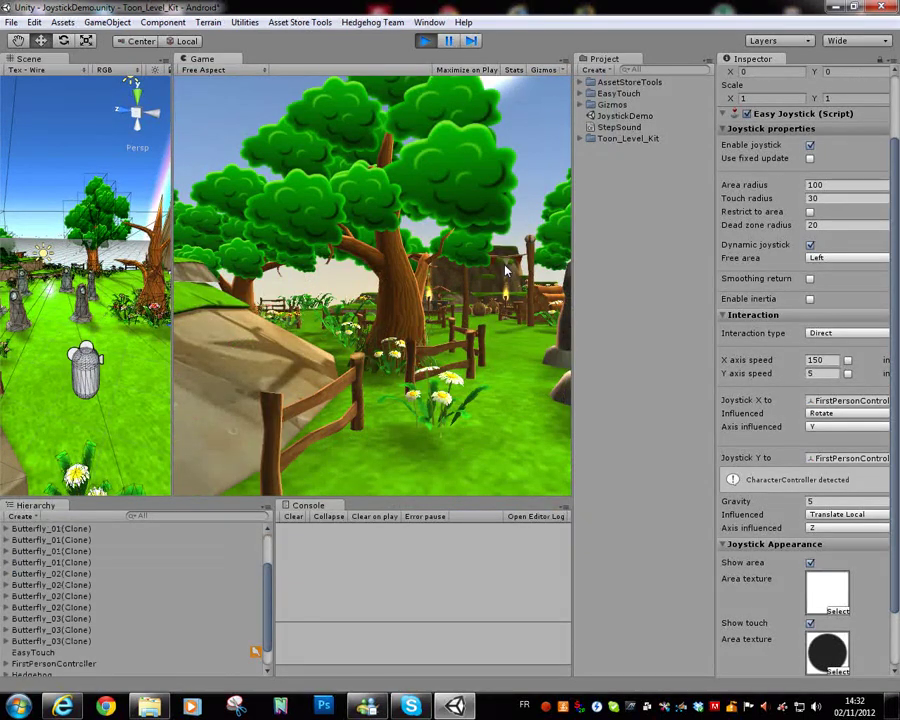
left_click_drag(236, 267, 256, 245)
left_click(425, 41)
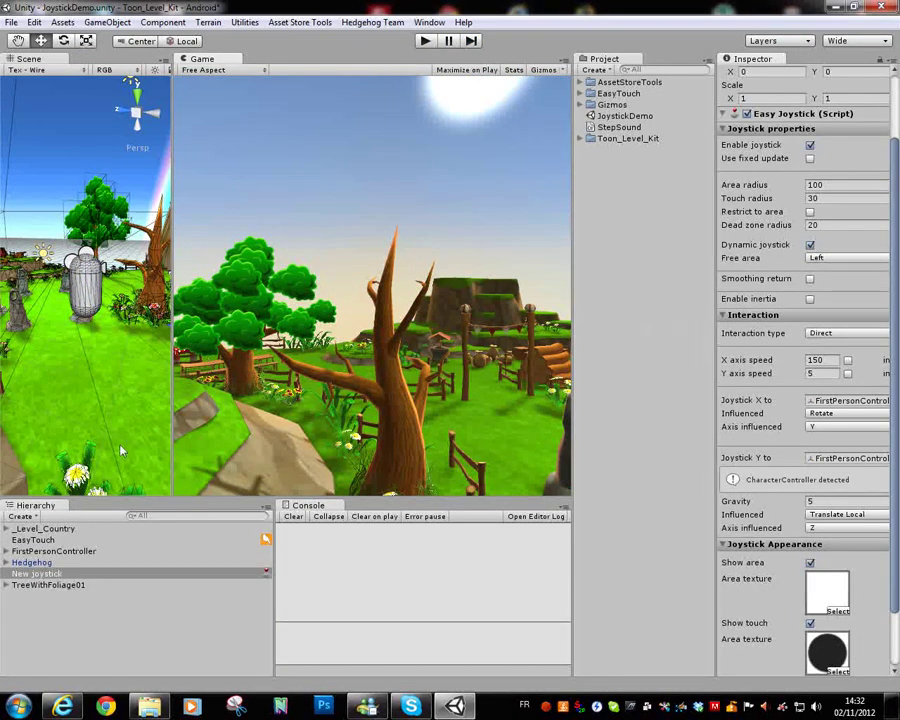
- Add a second joystick via Hedgehog Team > EasyTouch > Extensions > Adding a new joystick
left_click(300, 22)
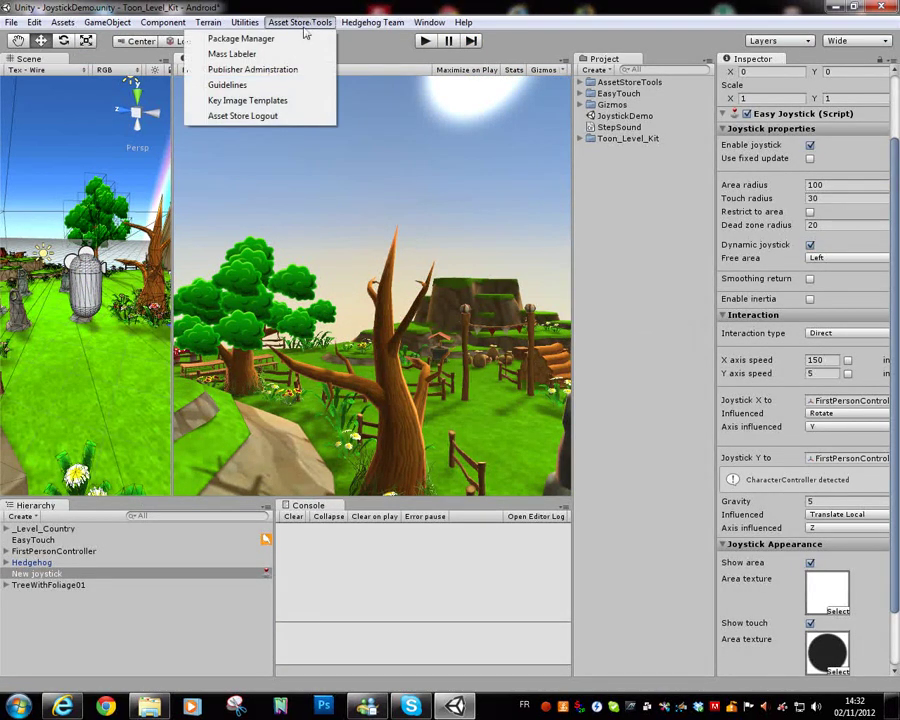
mouse_move(372, 22)
mouse_move(350, 38)
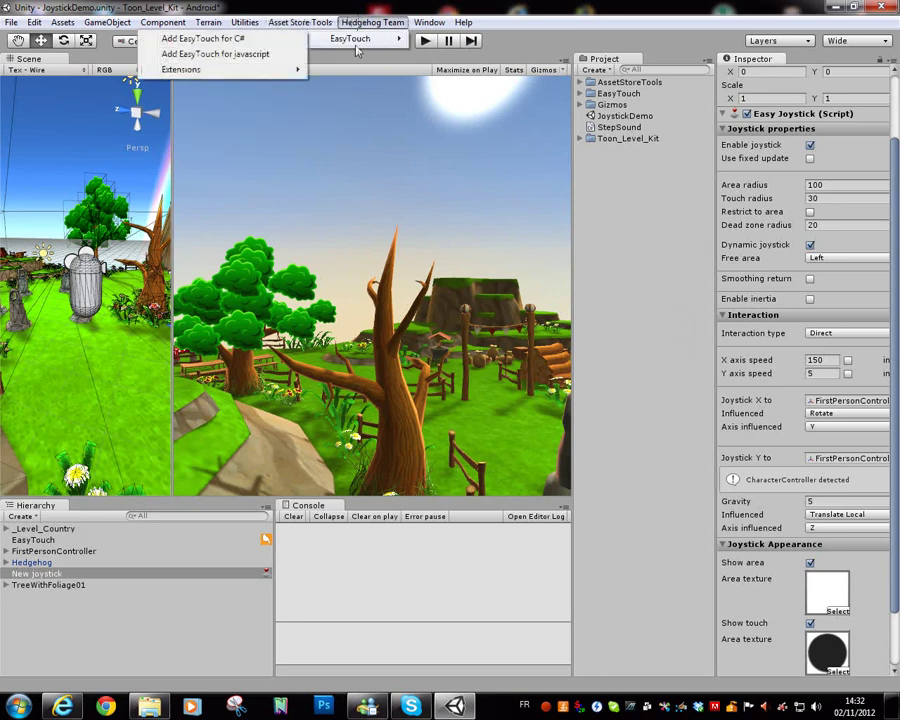
mouse_move(243, 72)
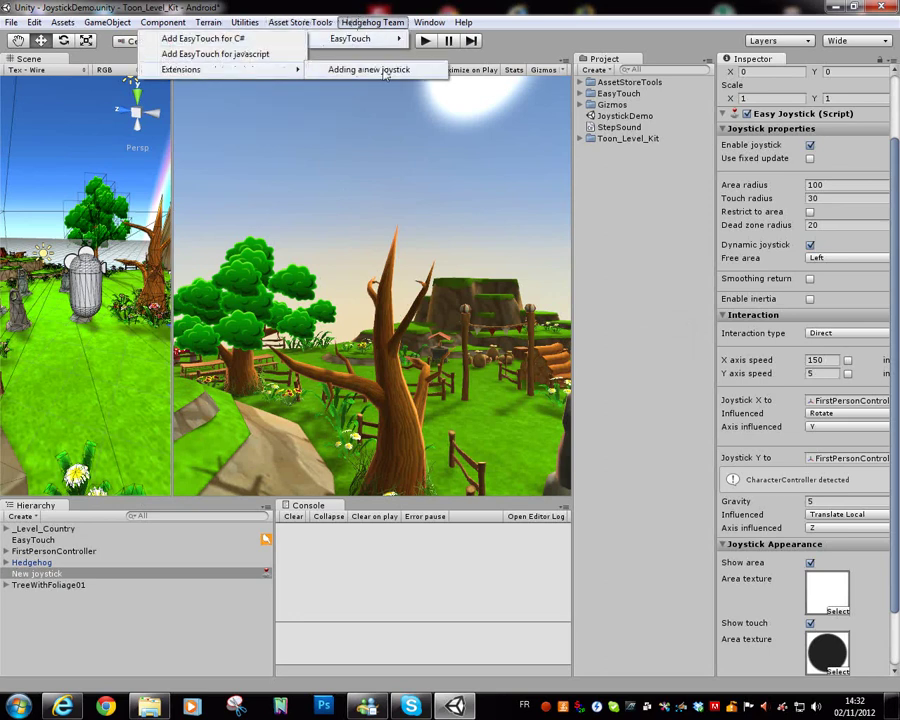
left_click(369, 69)
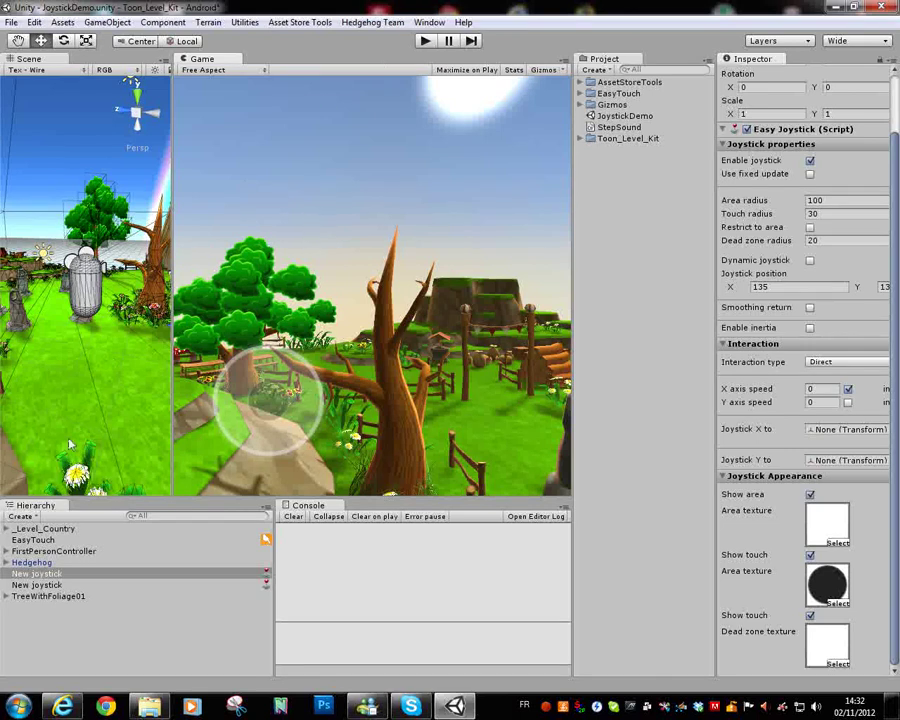
- Rename the new joystick in the Hierarchy to 'Rotatejoystick'
left_click(64, 574)
key("F2")
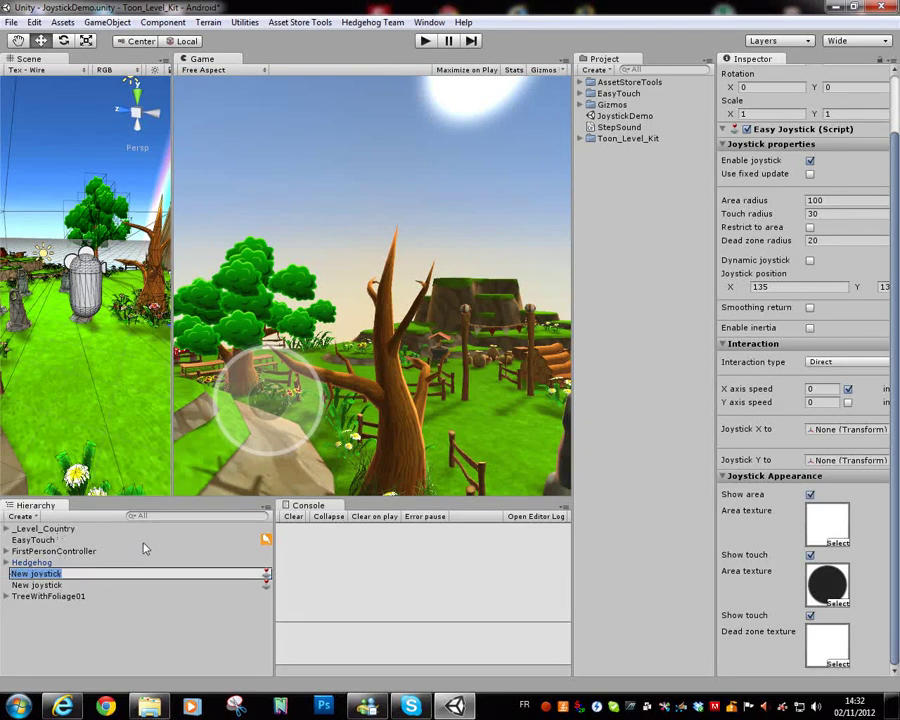
key("Home")
key("Delete")
key("Delete")
key("Delete")
key("Delete")
type("Rotate")
key("Return")
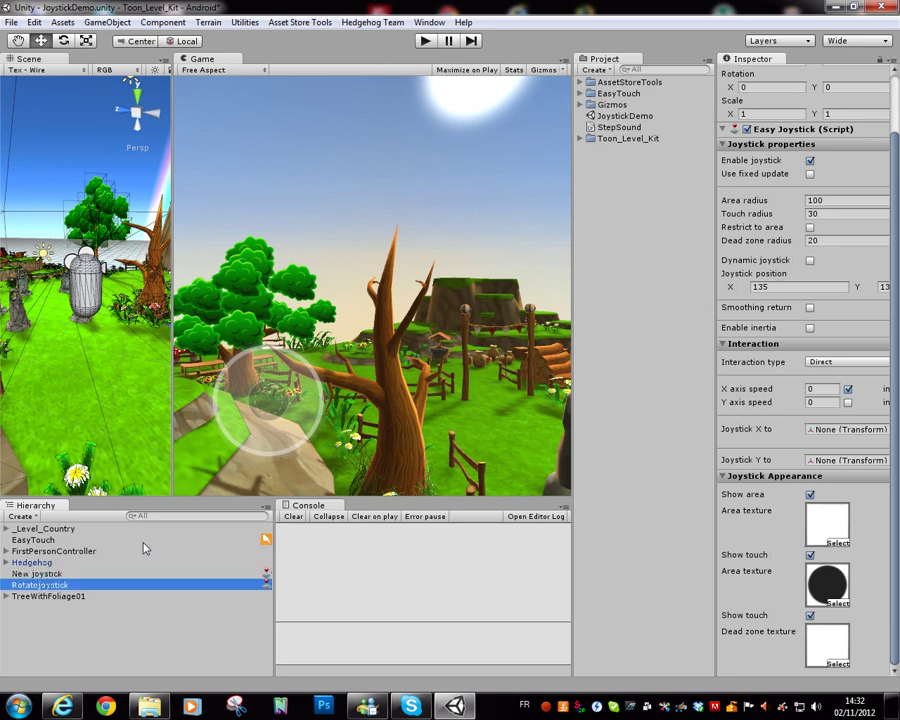
- Turn off Dynamic joystick on New joystick and move Rotatejoystick's position X to 511.97
left_click(36, 573)
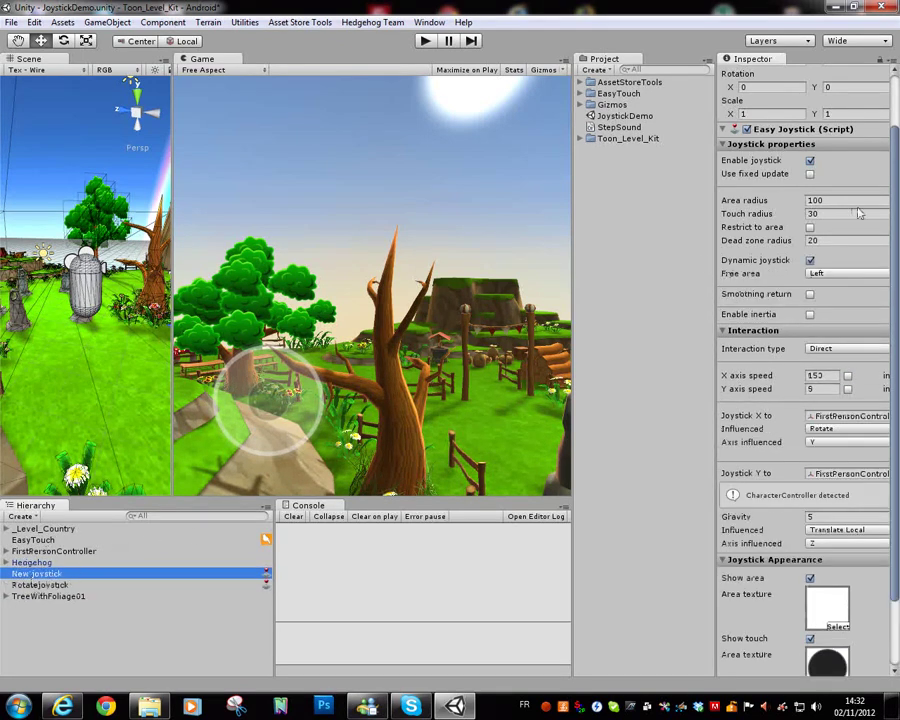
left_click(810, 260)
left_click(40, 584)
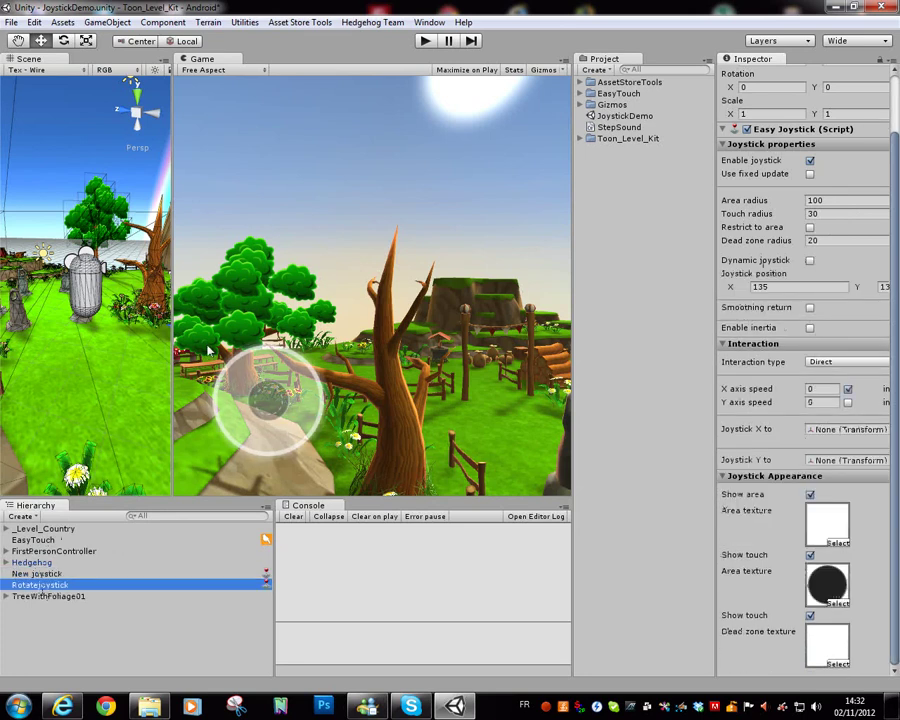
left_click_drag(172, 340, 142, 340)
left_click_drag(765, 286, 679, 311)
- Resize the Game view and Inspector panes so both joystick pads and settings are visible
left_click_drag(712, 263, 592, 264)
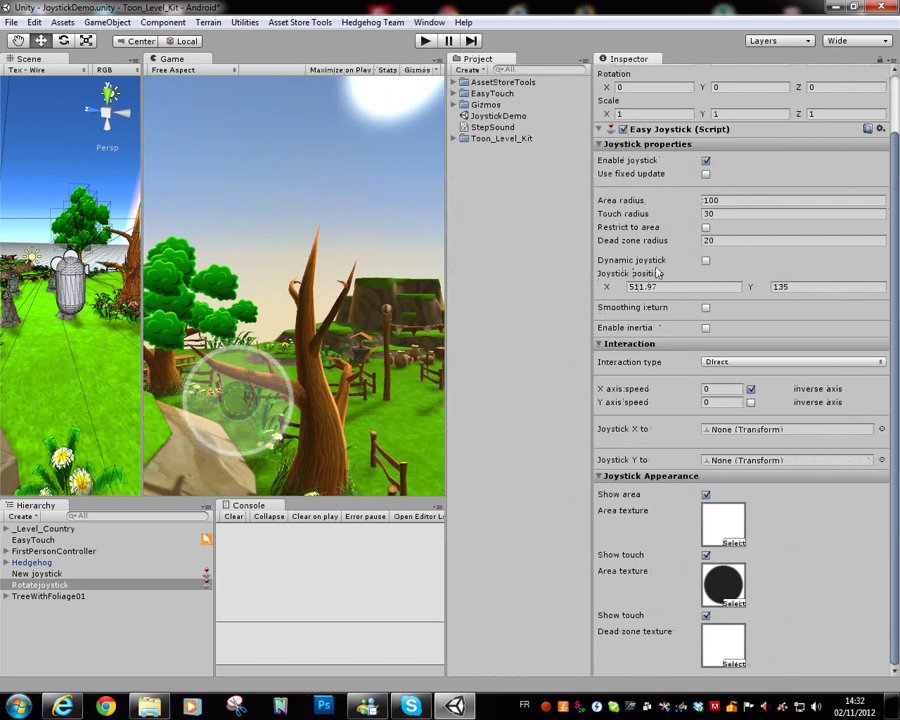
left_click_drag(593, 268, 715, 272)
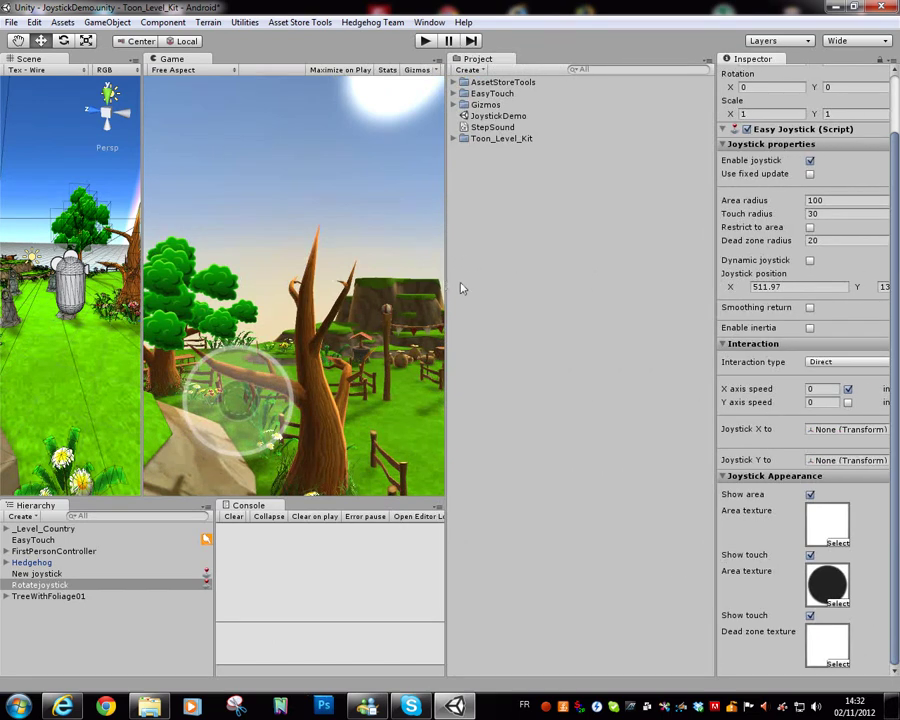
left_click_drag(445, 291, 600, 299)
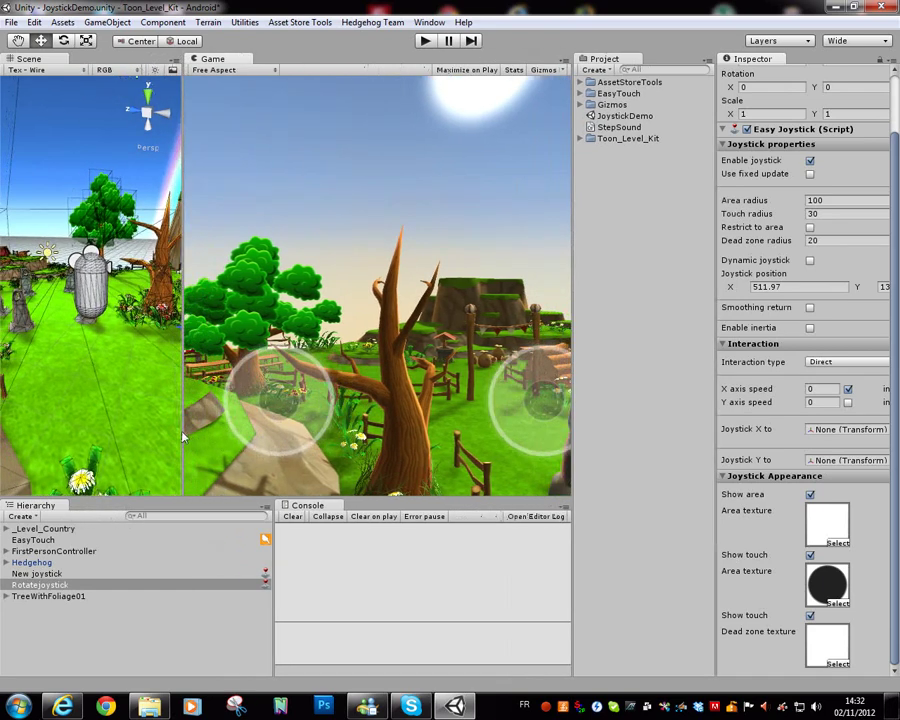
left_click_drag(185, 430, 144, 430)
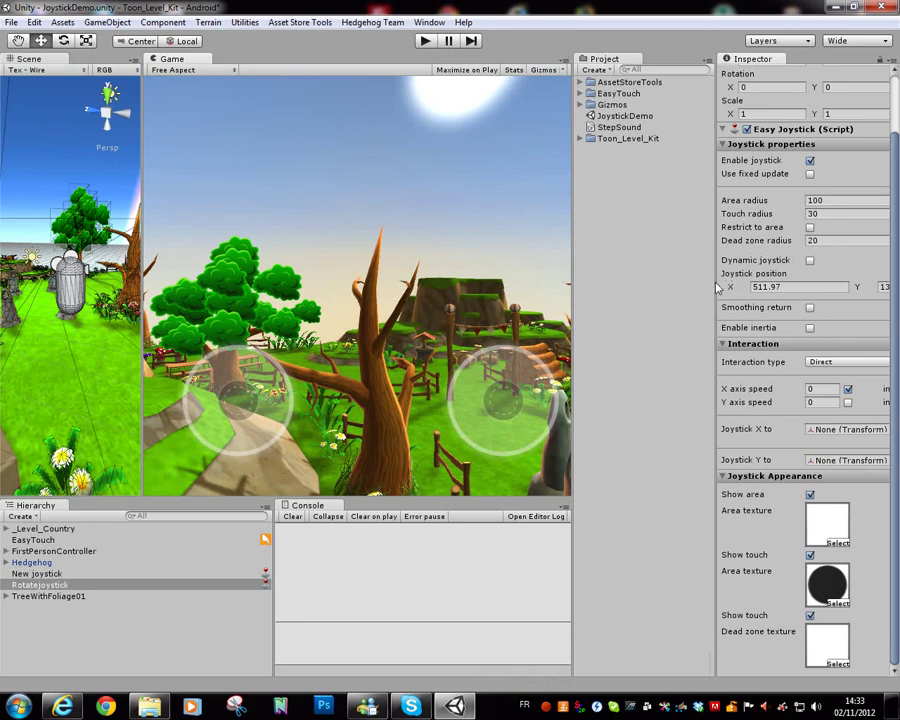
left_click_drag(716, 300, 661, 300)
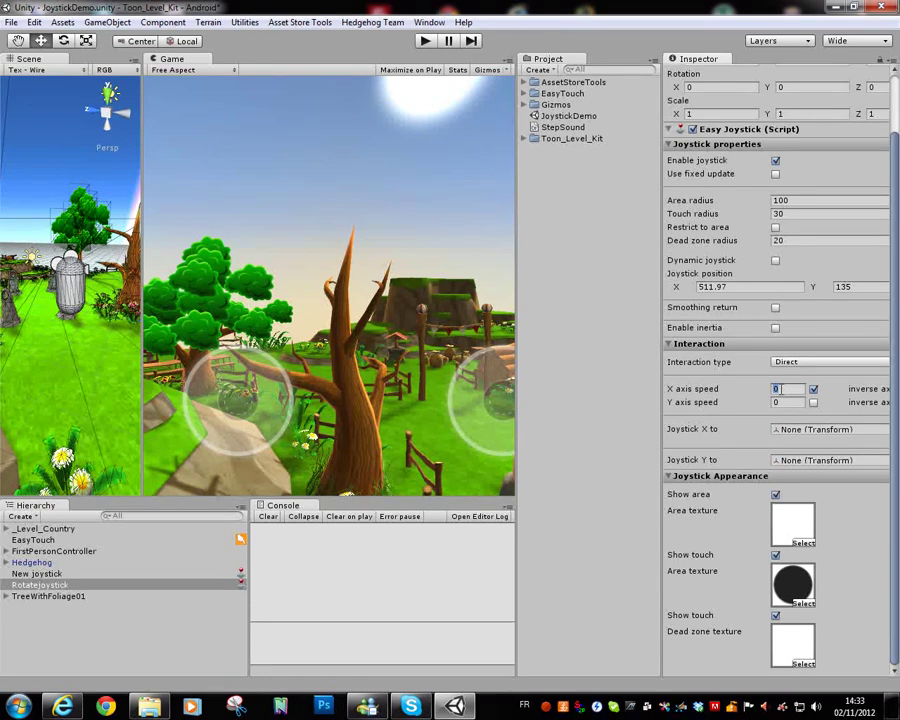
- Link Rotatejoystick's X axis to FirstPersonController with Influenced set to Translate Local
left_click_drag(35, 553, 790, 435)
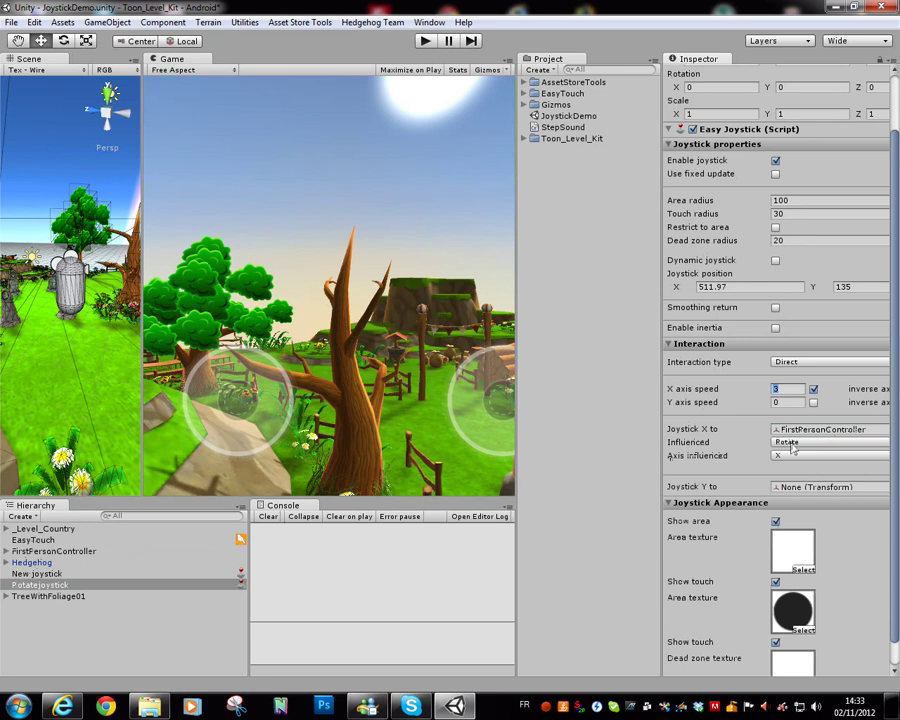
left_click(792, 442)
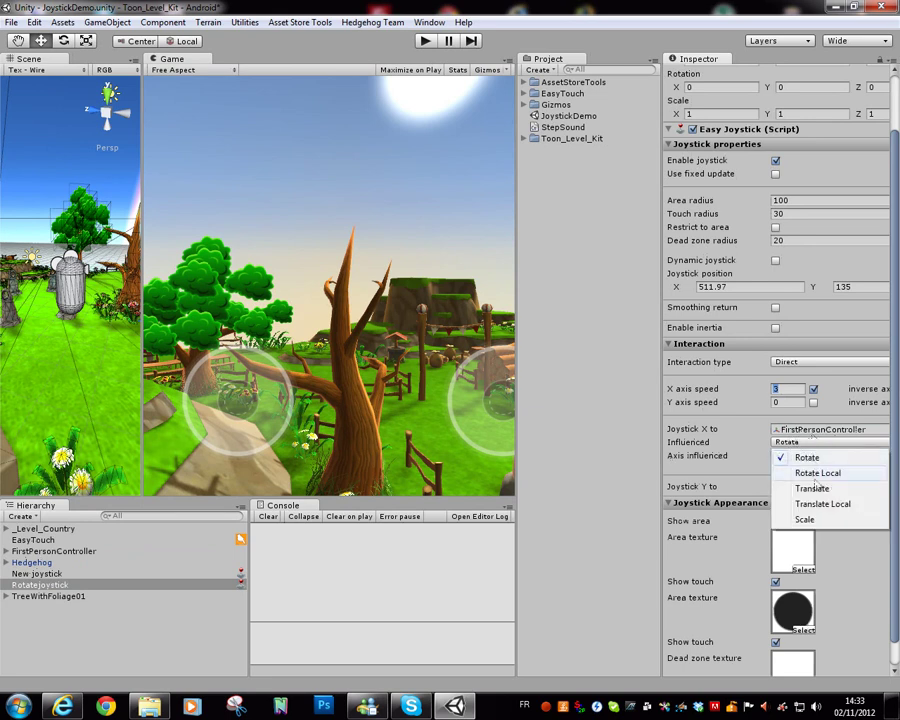
left_click(818, 505)
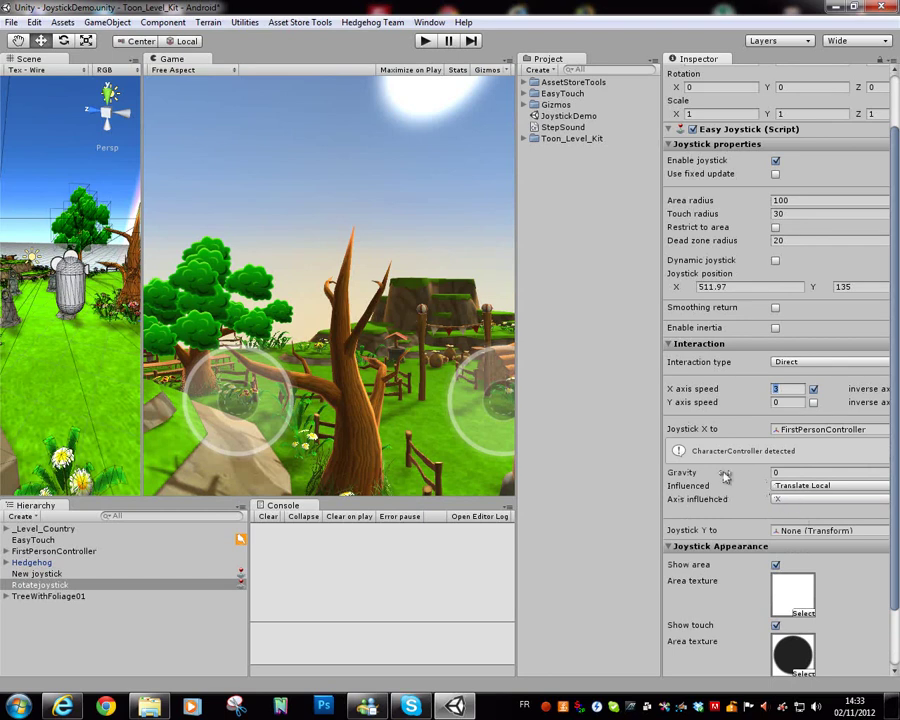
left_click_drag(512, 370, 569, 370)
- Play the scene and strafe the player with the right joystick, then stop
key("ctrl+p")
left_click_drag(516, 392, 452, 398)
key("ctrl+p")
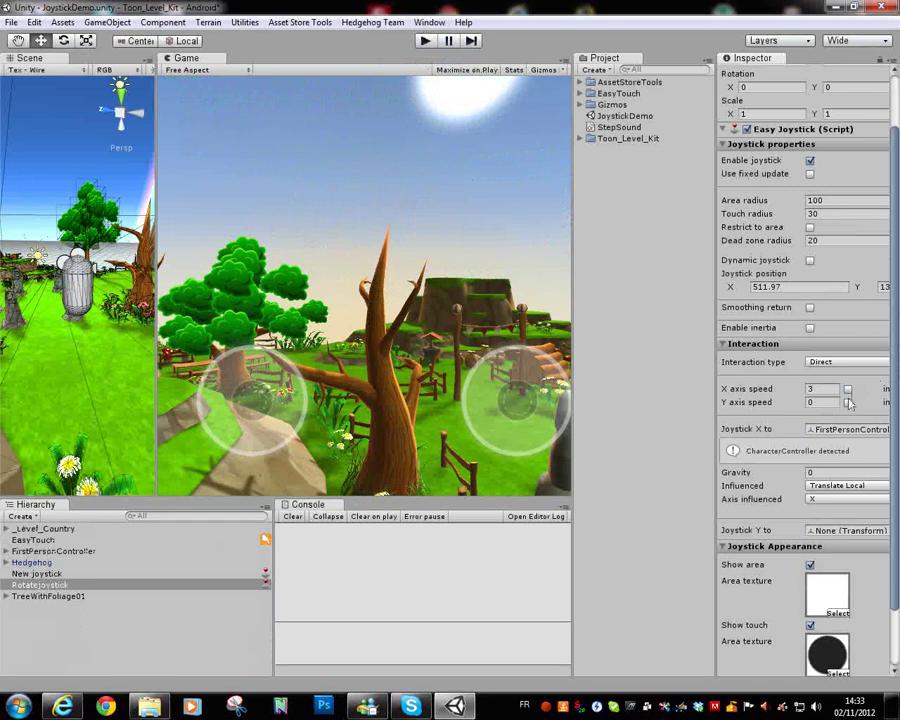
left_click(428, 41)
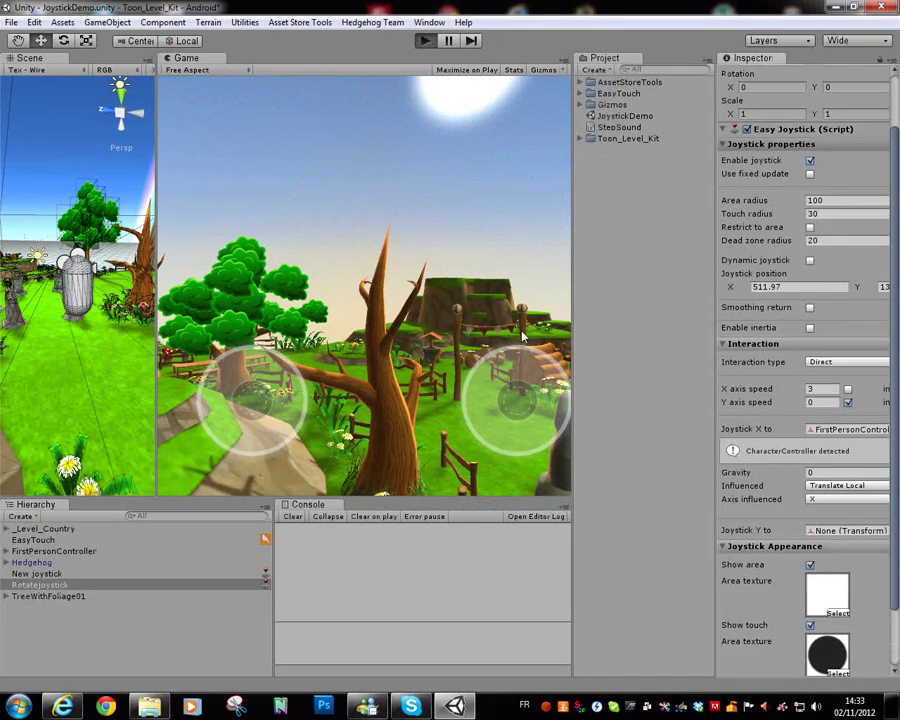
left_click_drag(518, 398, 600, 392)
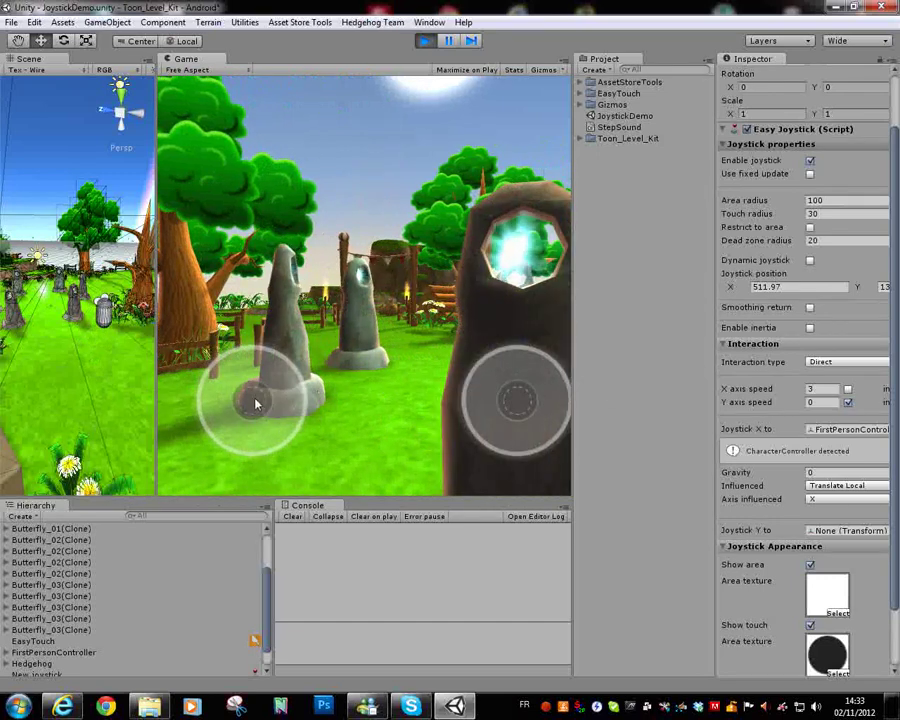
left_click_drag(255, 403, 90, 356)
left_click_drag(517, 400, 371, 402)
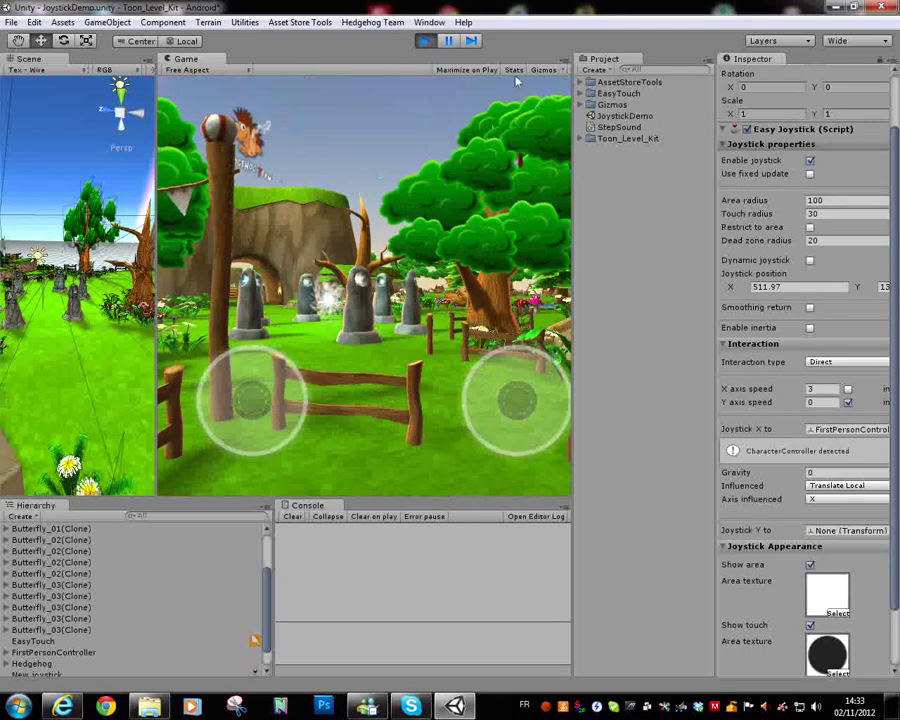
left_click(425, 41)
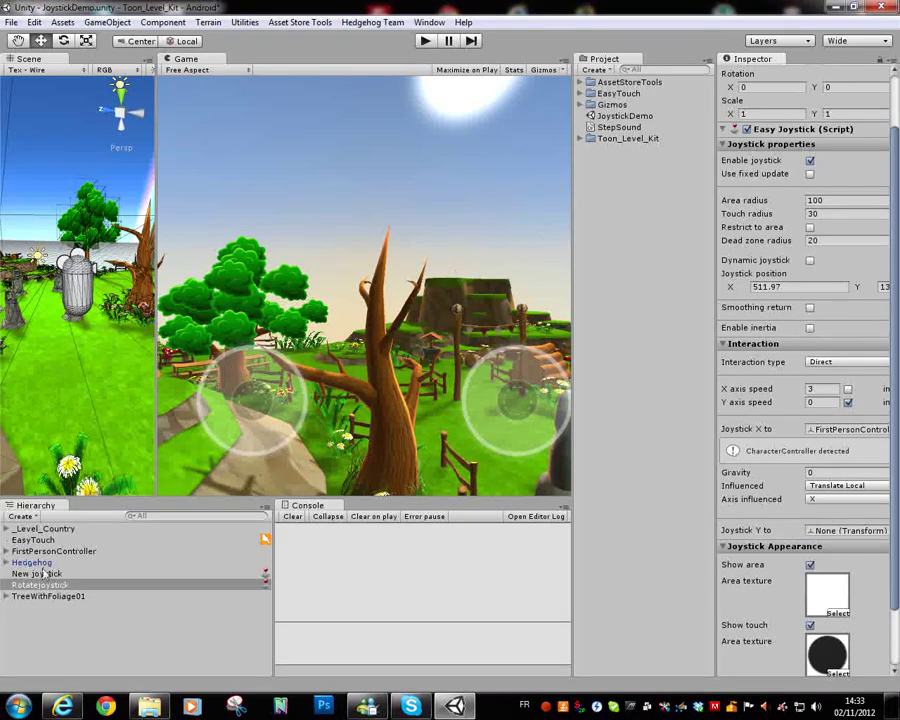
- Make New joystick dynamic in the Left free area and Rotatejoystick dynamic in the Right free area
left_click(40, 574)
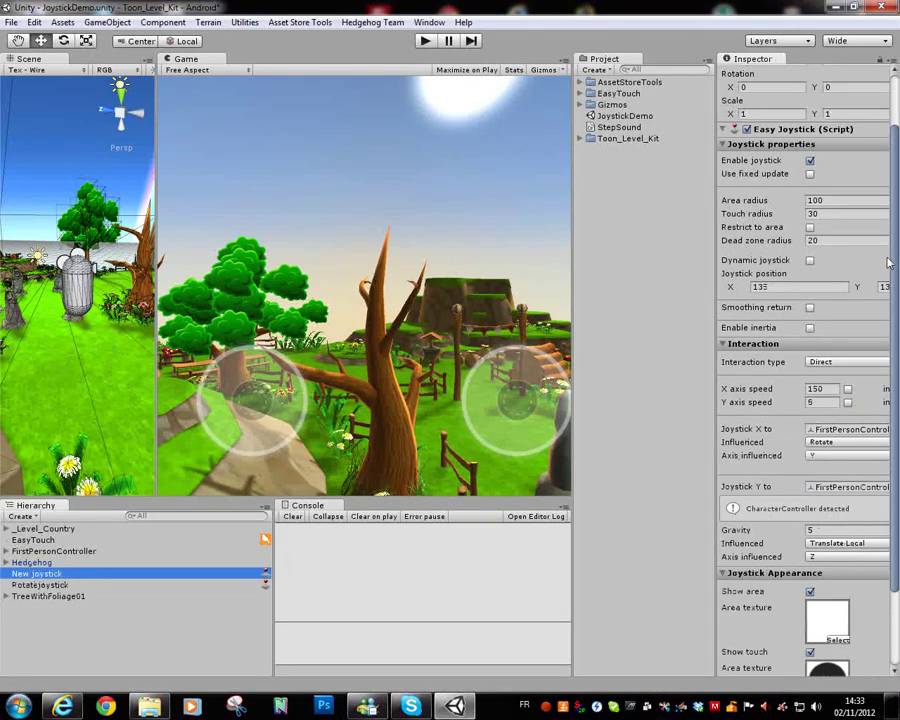
left_click(810, 261)
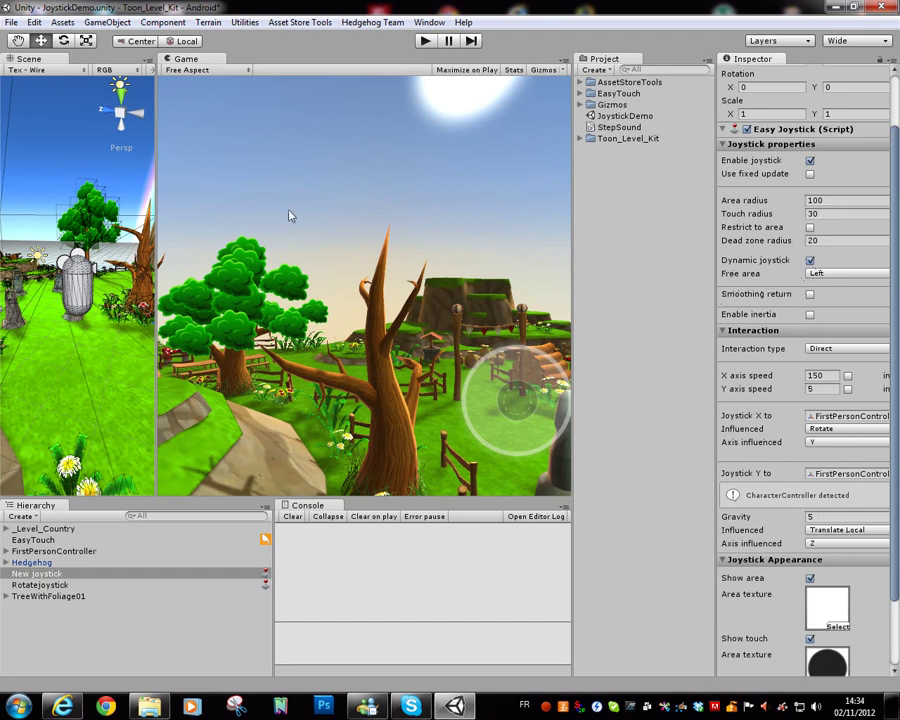
left_click(40, 584)
left_click(810, 260)
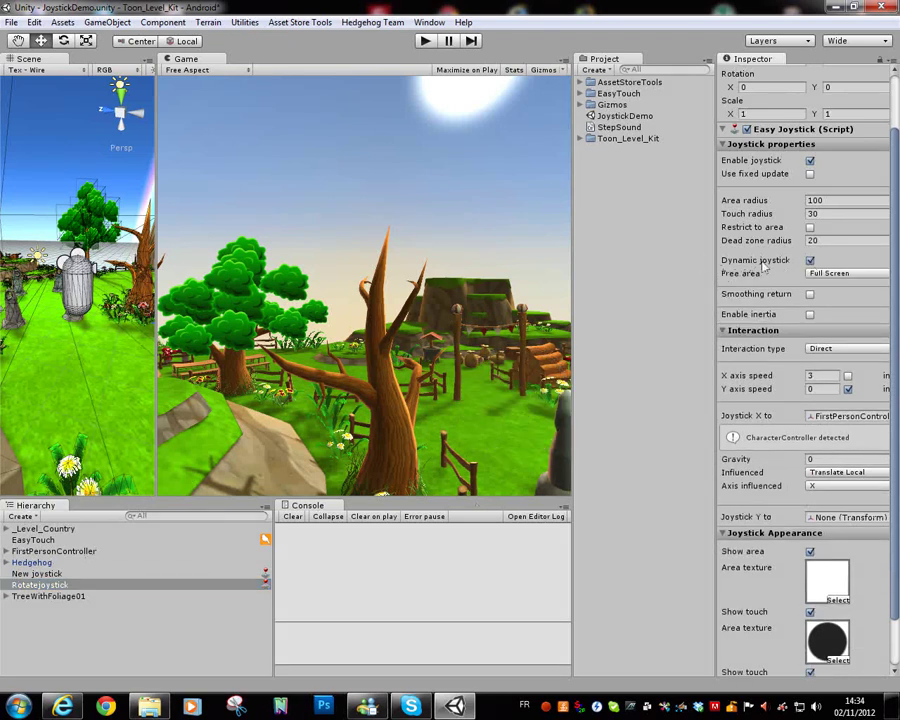
left_click(840, 274)
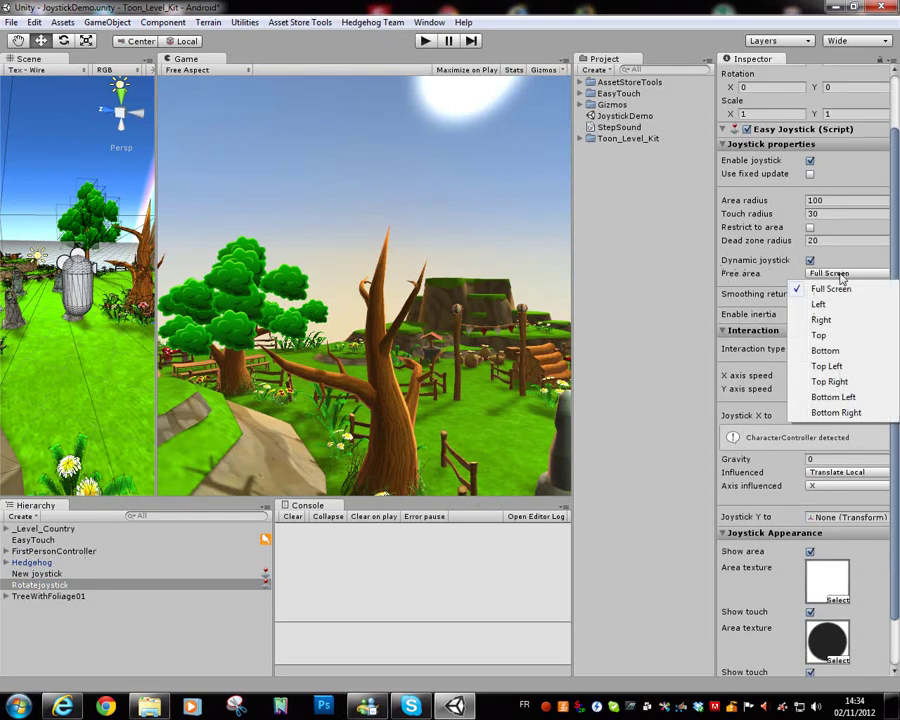
left_click(821, 320)
left_click(424, 41)
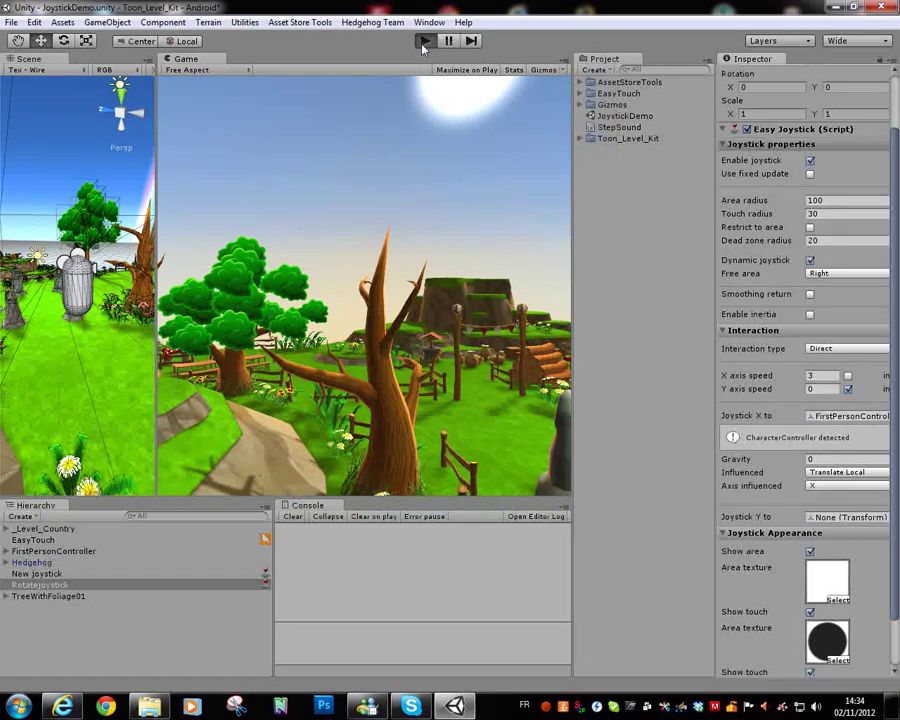
mouse_move(497, 389)
left_mouse_down()
mouse_move(464, 356)
mouse_move(455, 371)
mouse_move(561, 383)
mouse_move(444, 382)
mouse_move(494, 378)
left_mouse_up()
mouse_move(205, 383)
left_mouse_down()
mouse_move(212, 376)
mouse_move(203, 392)
mouse_move(230, 382)
mouse_move(210, 366)
mouse_move(205, 372)
left_mouse_up()
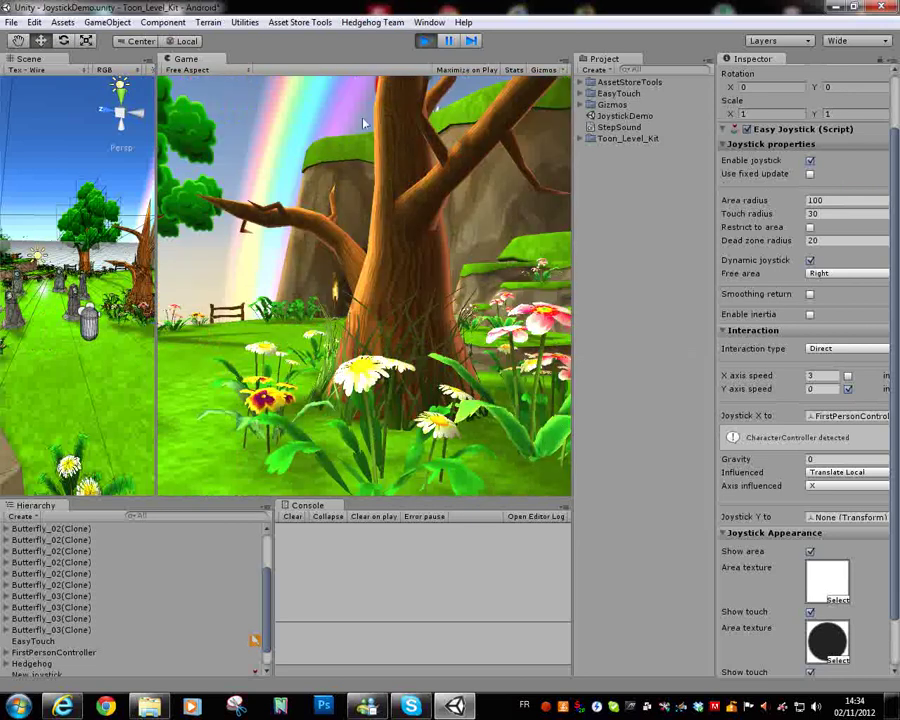
- Stop play mode and turn off Dynamic joystick on Rotatejoystick, fixing it at X 511.97
left_click(425, 41)
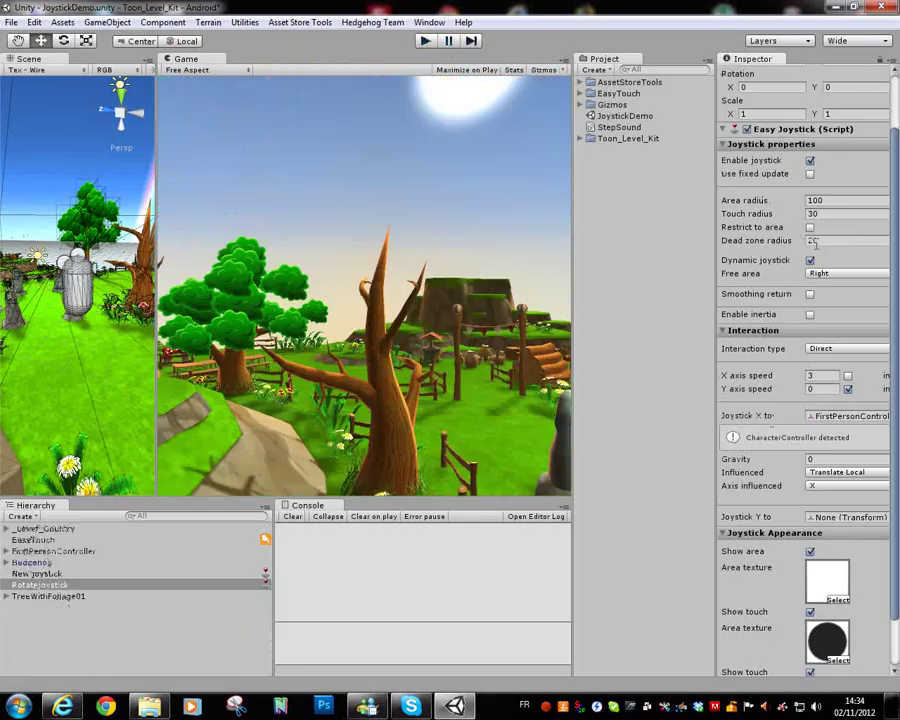
left_click(810, 260)
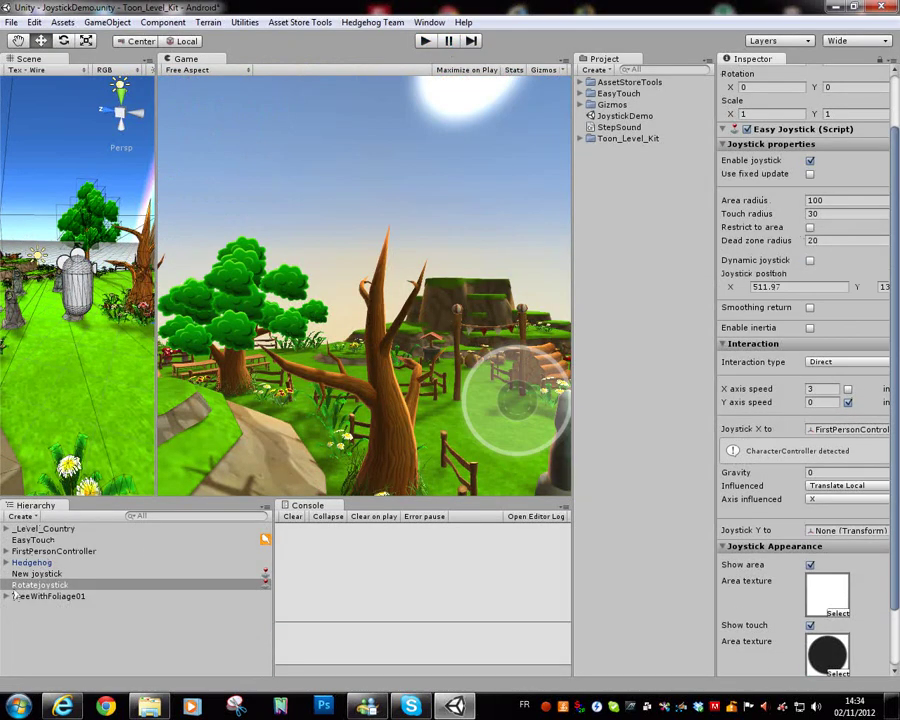
left_click(40, 584)
- Turn off Dynamic joystick on New joystick, fixing it at 135×135, and widen the Inspector
left_click(40, 573)
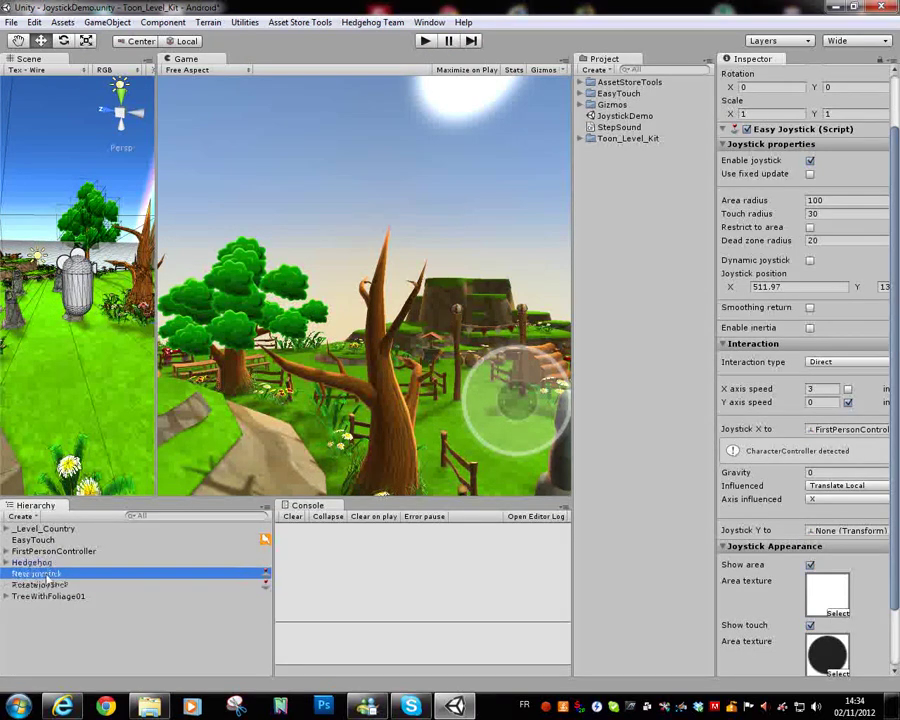
left_click(810, 260)
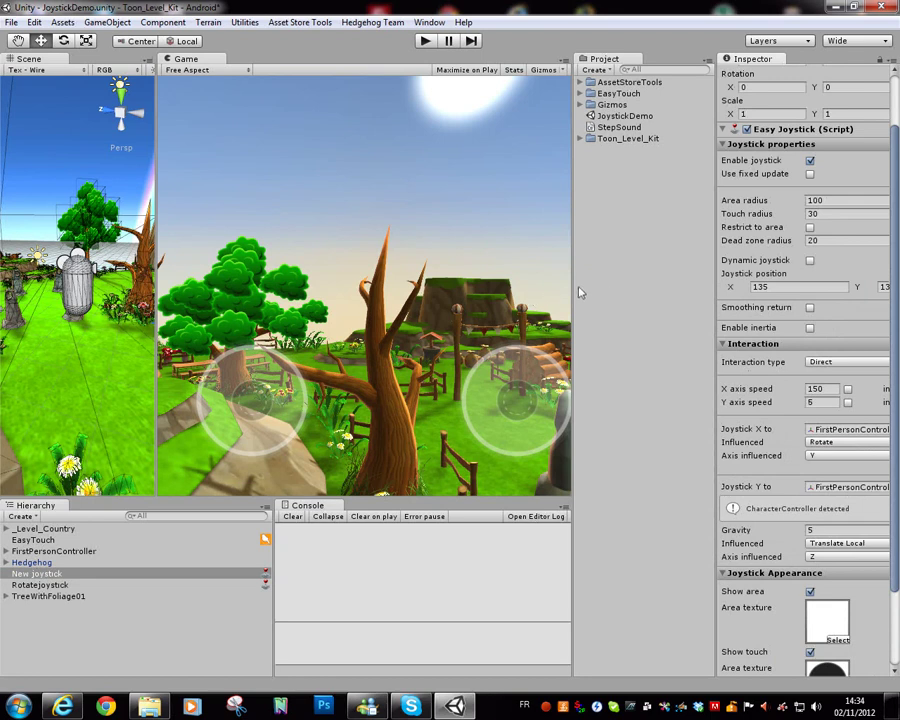
left_click_drag(678, 281, 556, 280)
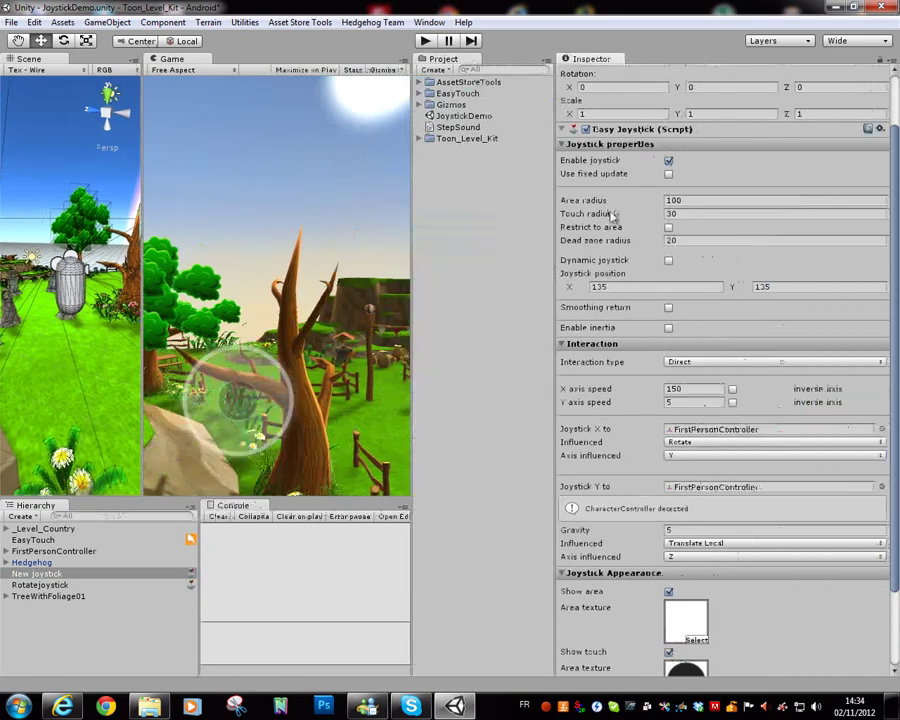